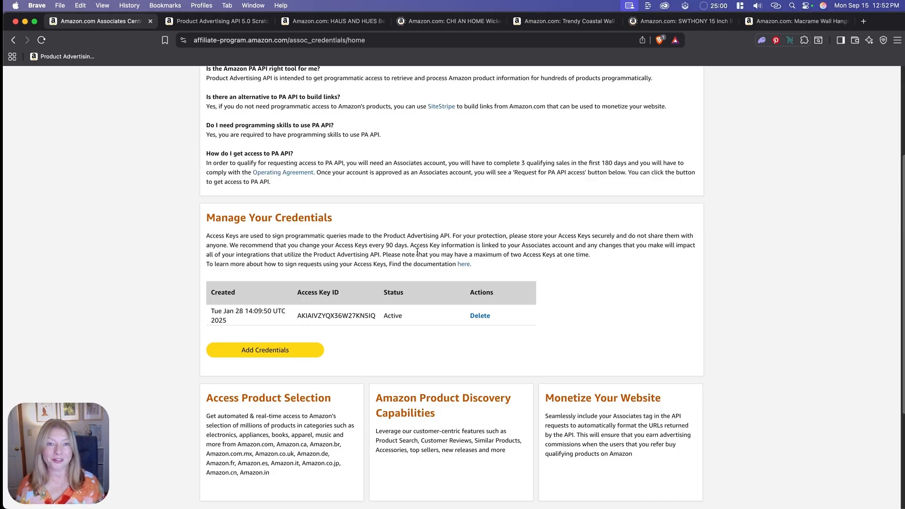
- Open the Scratchpad from the Associates credentials page's Resource Center and select the GetItems operation
scroll(417, 252, "down", 5)
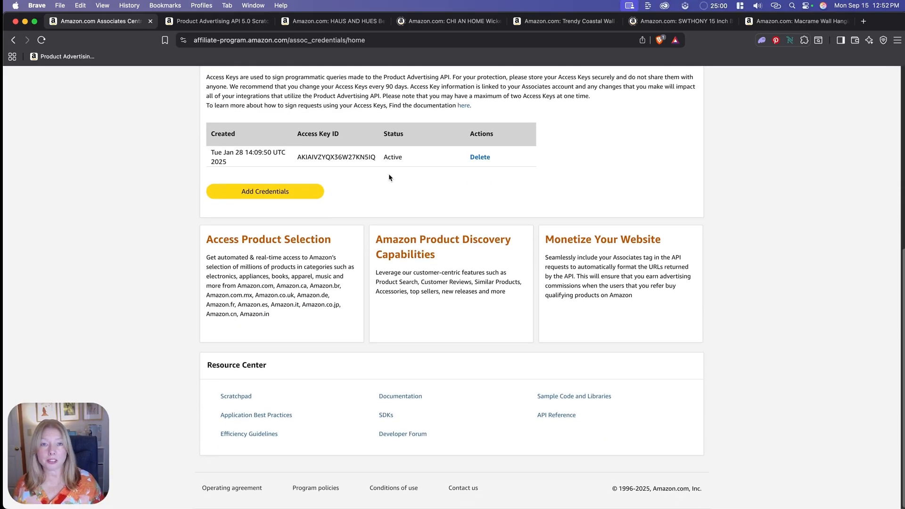
left_click(243, 397)
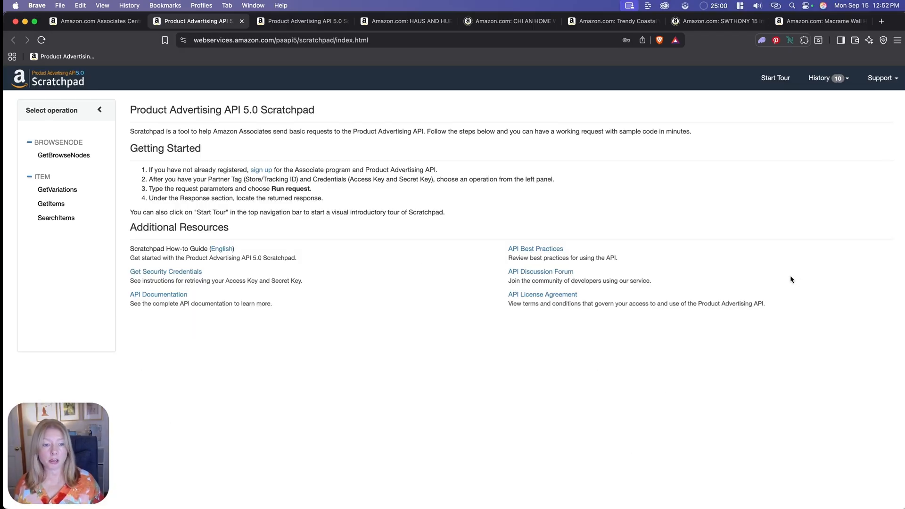
key("super+Tab")
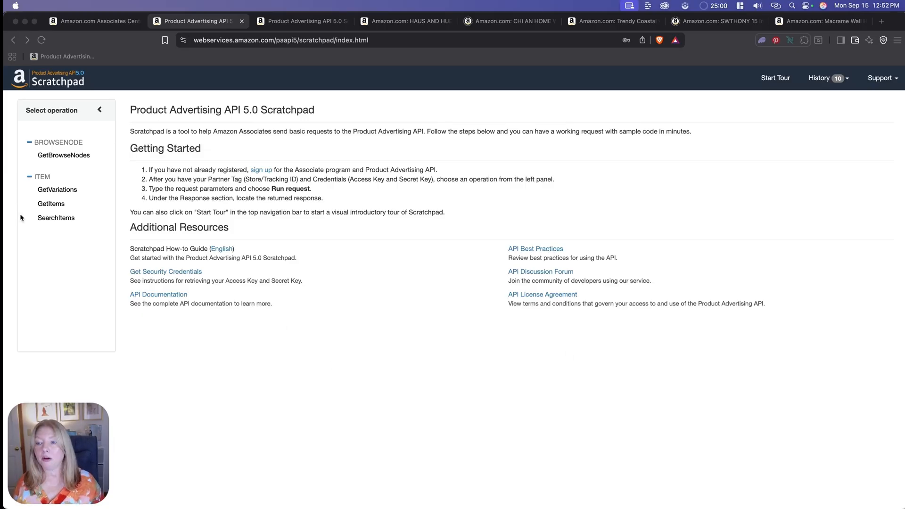
left_click(57, 206)
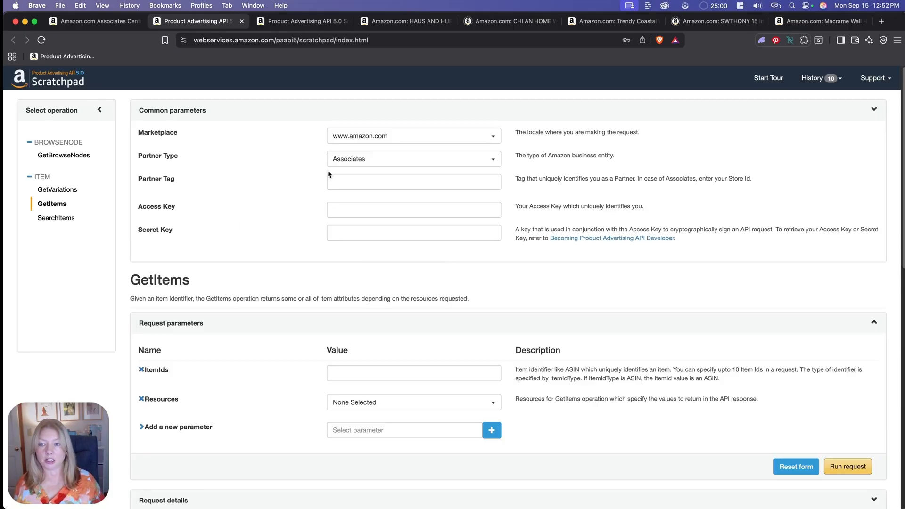
- Fill in the common parameters with the Associates store ID as partner tag, plus the access key and secret key
left_click(338, 184)
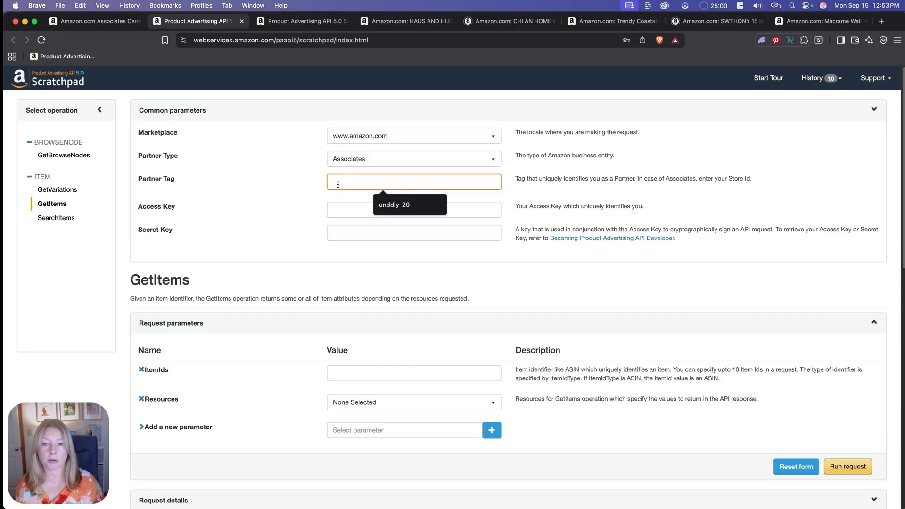
left_click(298, 199)
left_click(112, 25)
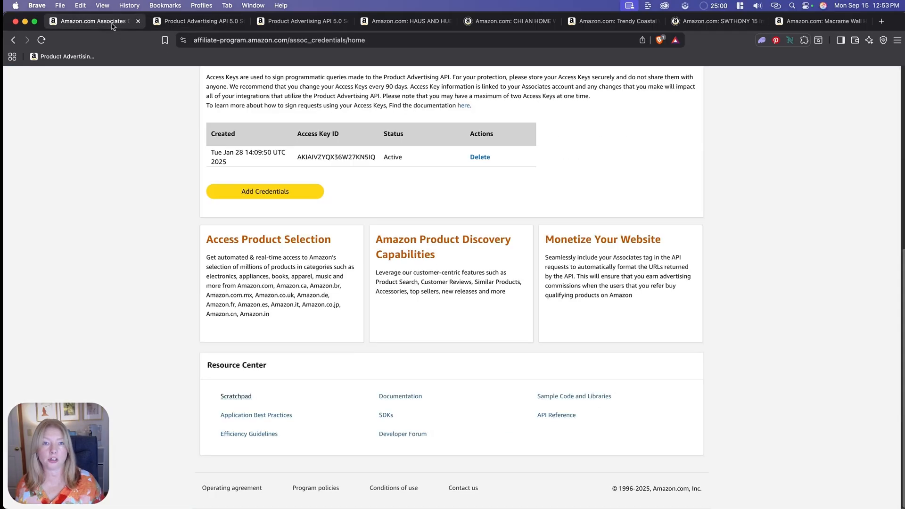
scroll(468, 314, "up", 7)
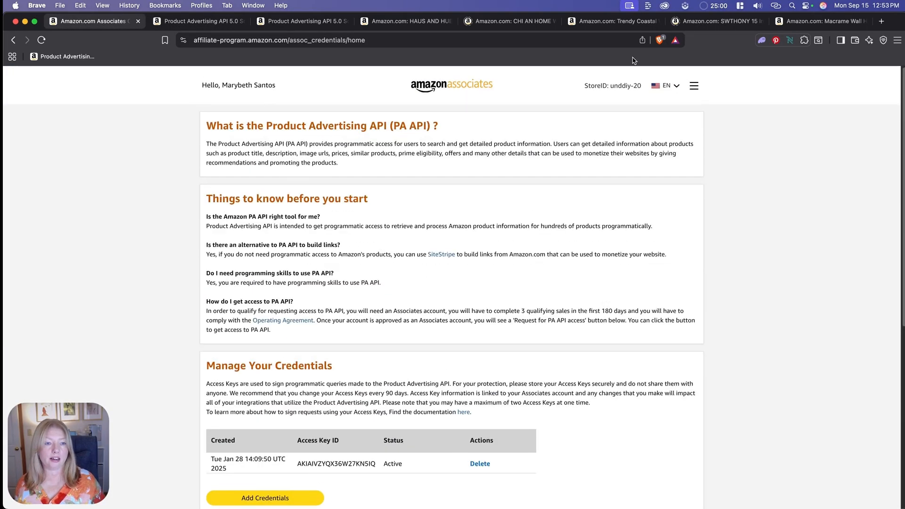
left_click_drag(610, 87, 642, 84)
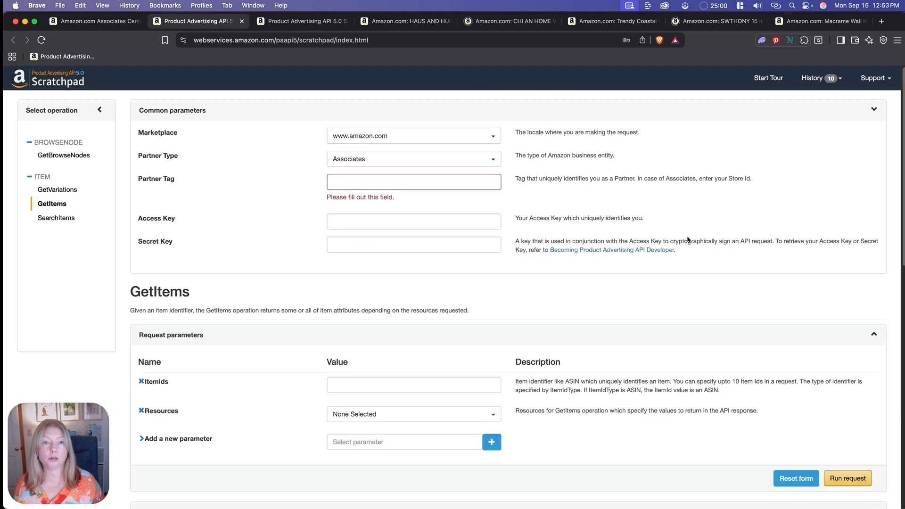
left_click(364, 184)
left_click(384, 204)
left_click(311, 225)
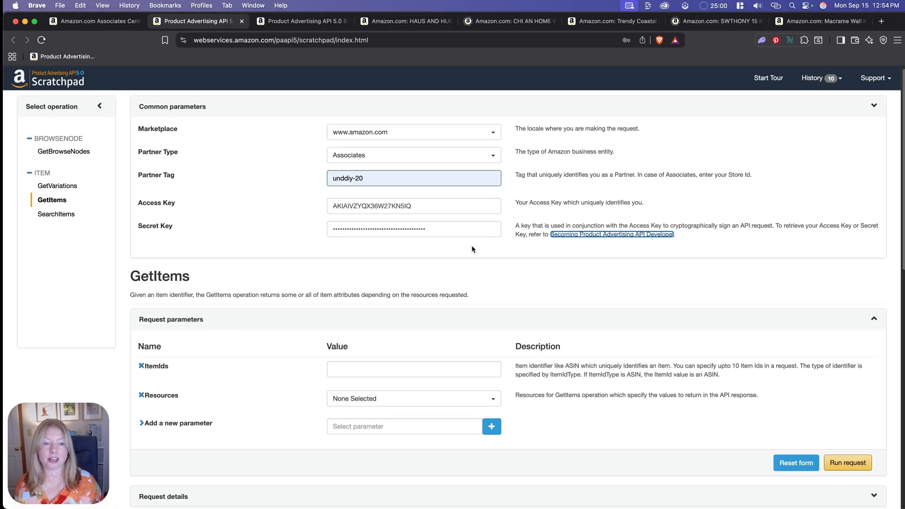
- Close the duplicate Scratchpad tab, keeping a single one with the GetItems request form
scroll(472, 248, "down", 5)
scroll(472, 245, "up", 1)
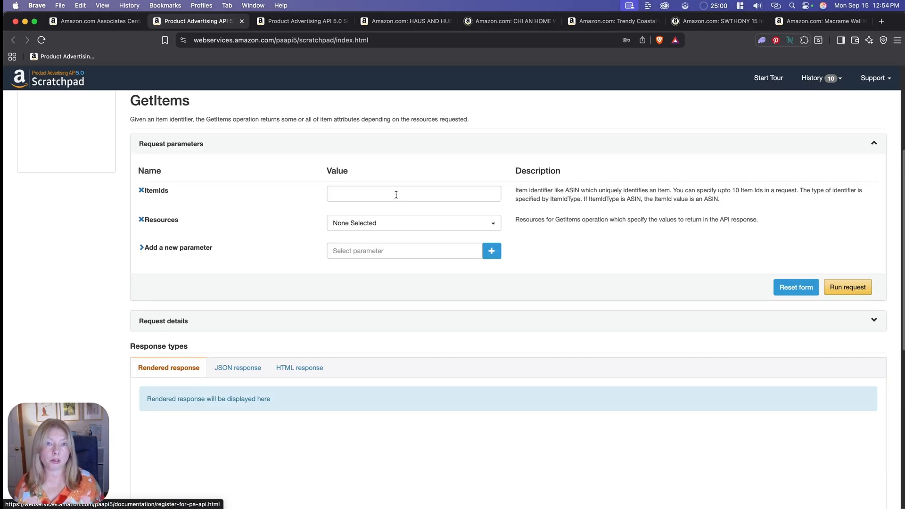
key("super+w")
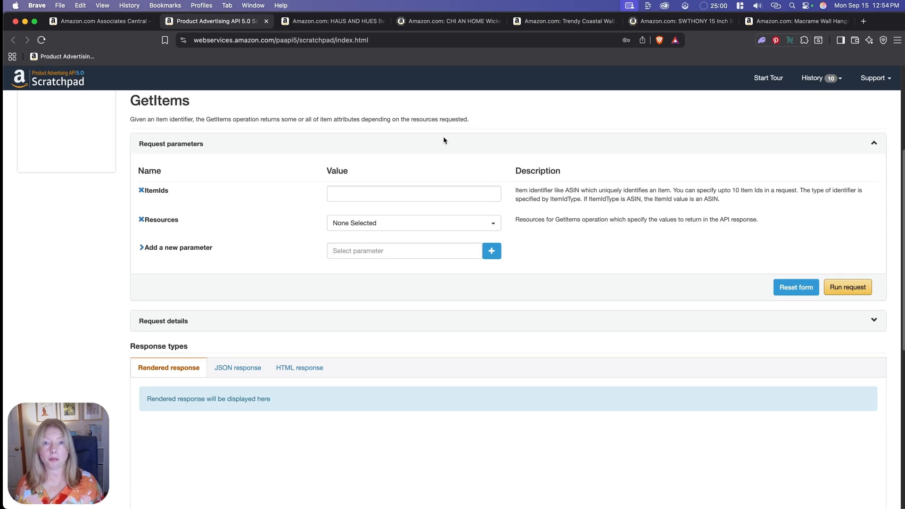
- Switch to the WordPress post editor in Google Chrome and add an empty paragraph below the Wall Art heading
mouse_move(238, 502)
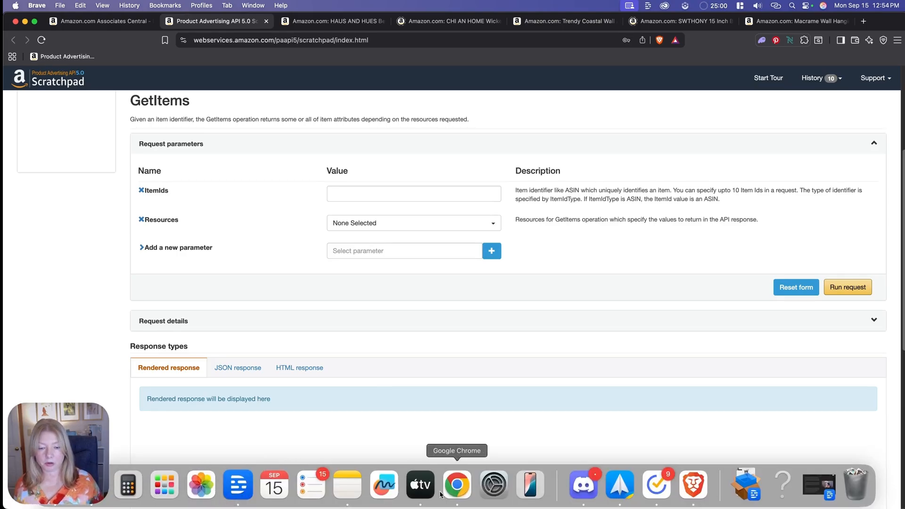
left_click(459, 487)
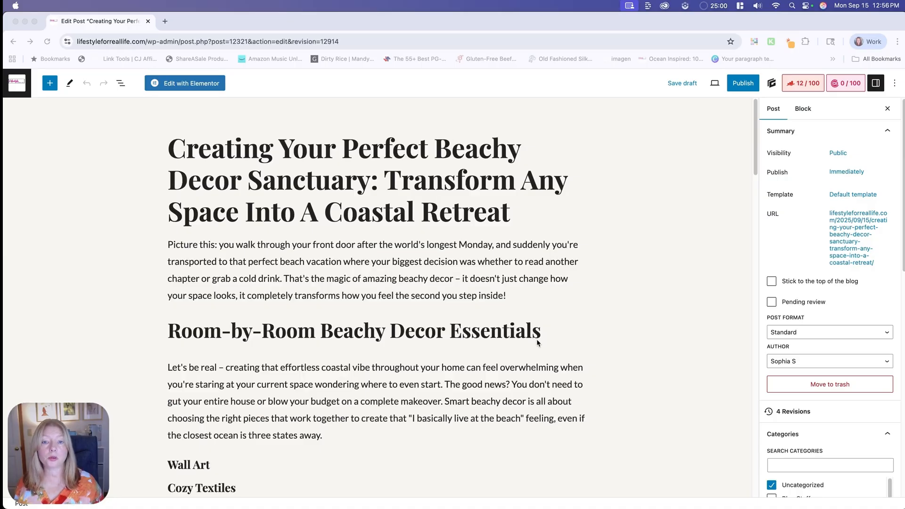
scroll(227, 343, "down", 5)
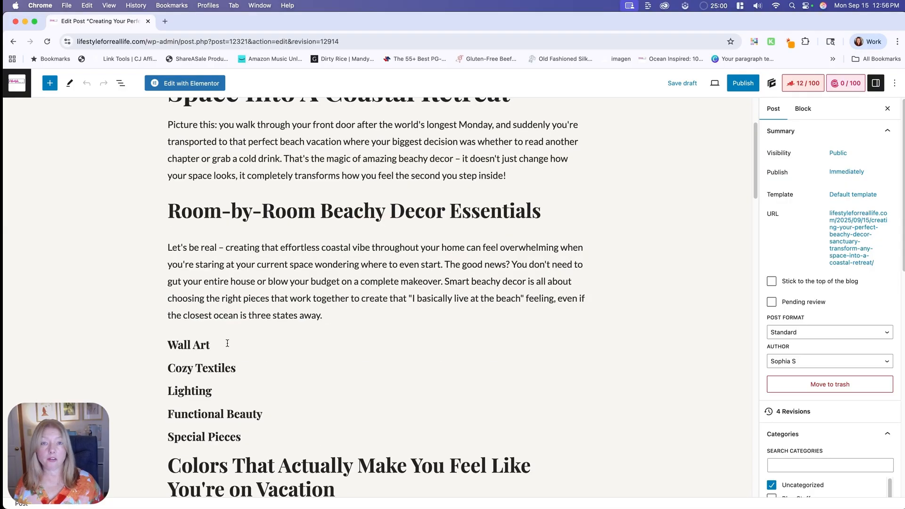
left_click(227, 343)
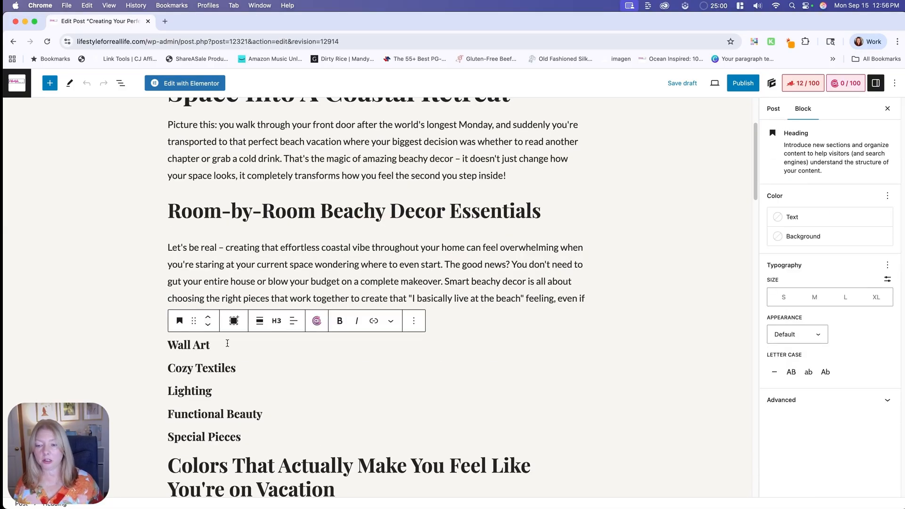
key("Return")
scroll(377, 297, "down", 3)
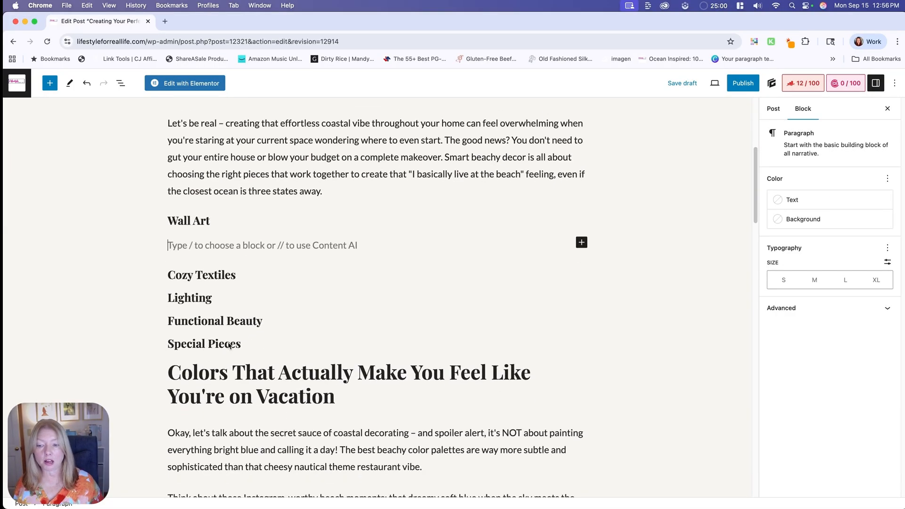
- Tile the Chrome post editor window to the left half of the screen and return to Brave
left_click(740, 6)
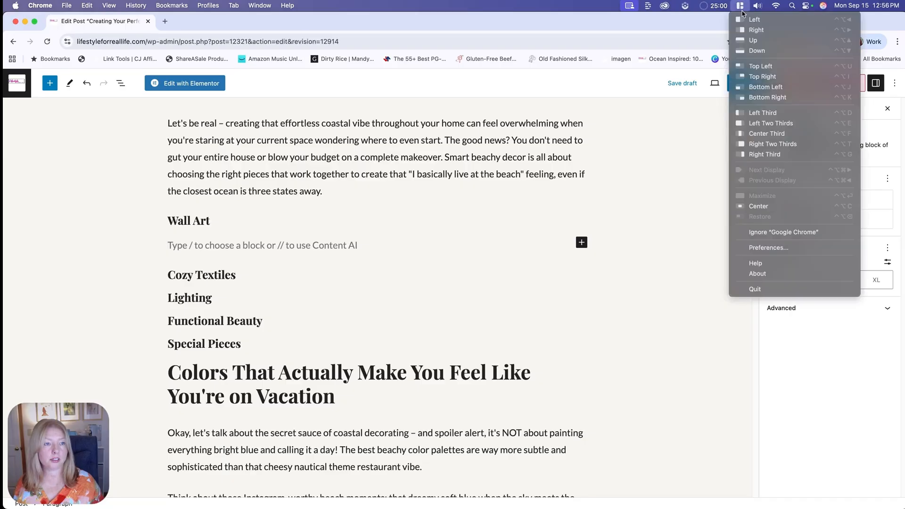
left_click(754, 20)
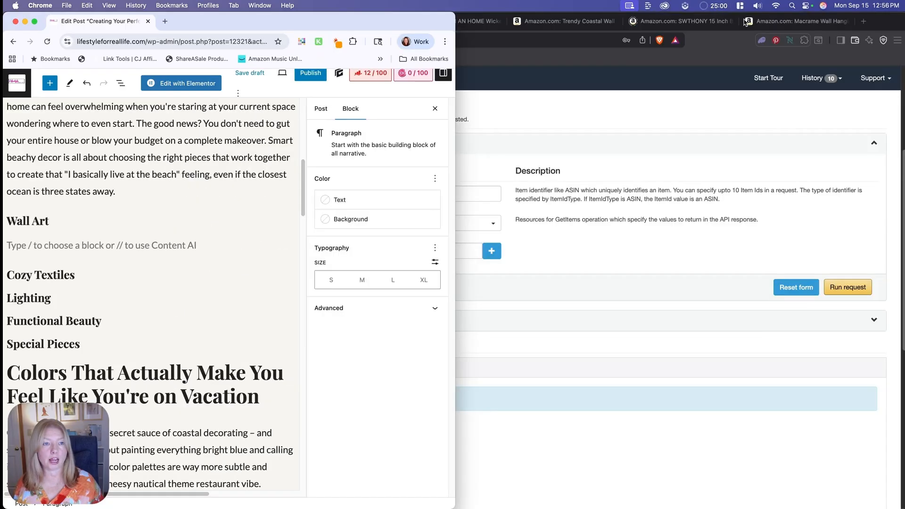
left_click(548, 84)
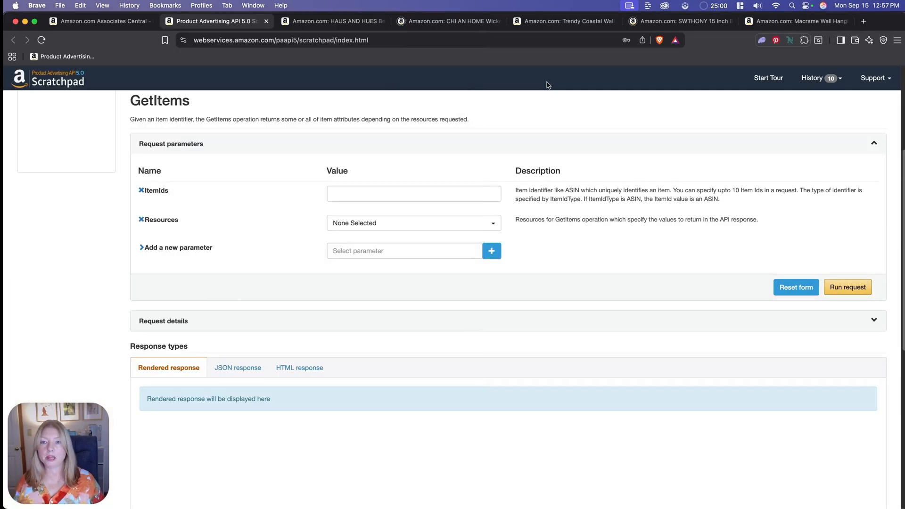
- Look through the open Amazon product pages for the beach print, jute baskets, coastal art set, boho mirror and macrame hanging
left_click(351, 27)
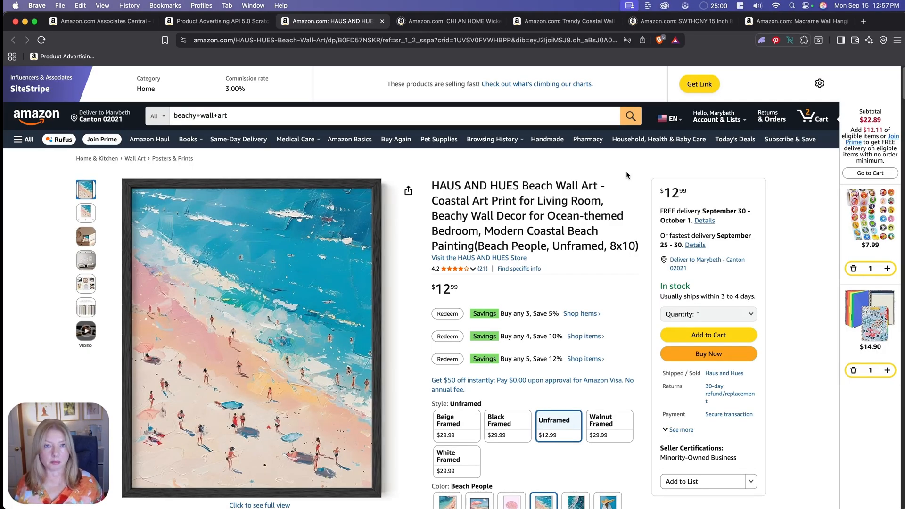
left_click(438, 25)
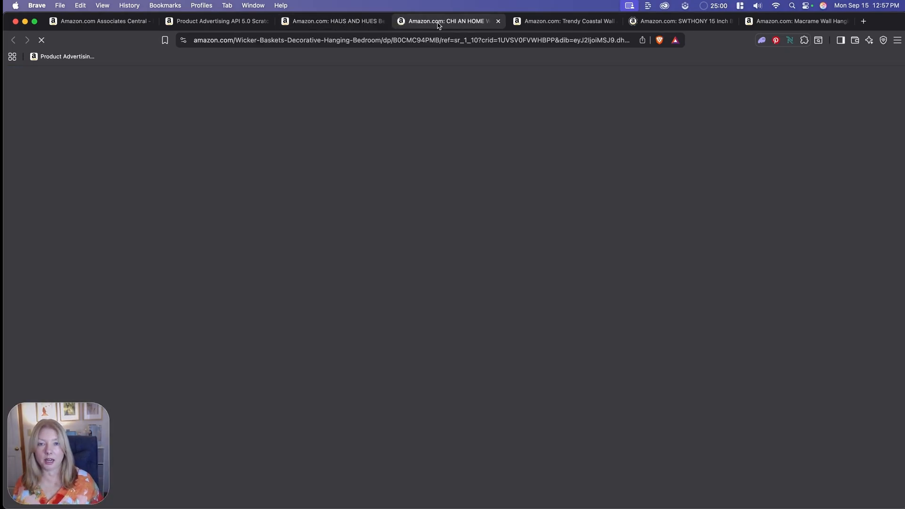
scroll(448, 174, "down", 20)
scroll(460, 173, "up", 20)
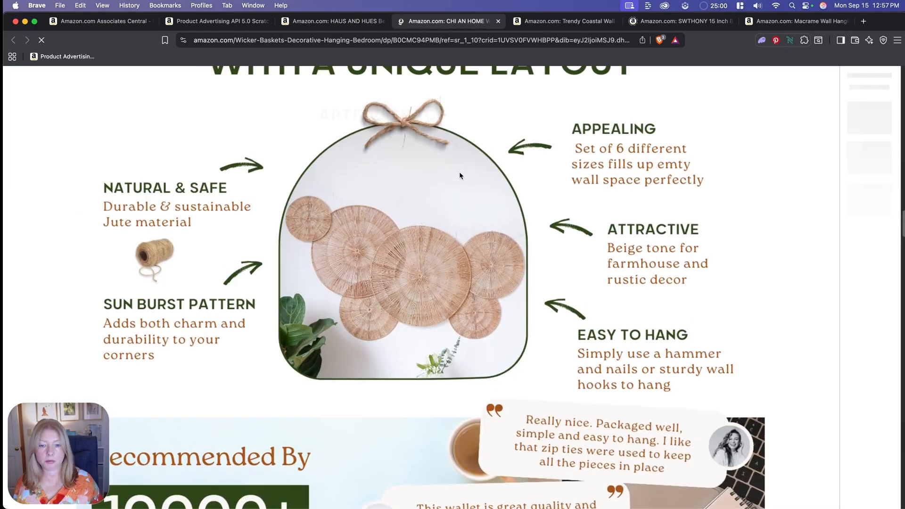
scroll(499, 165, "up", 4)
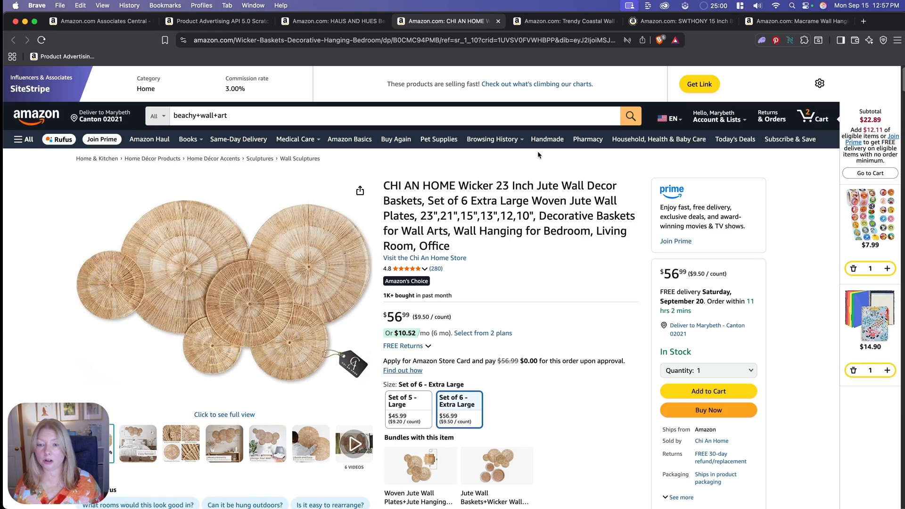
left_click(565, 22)
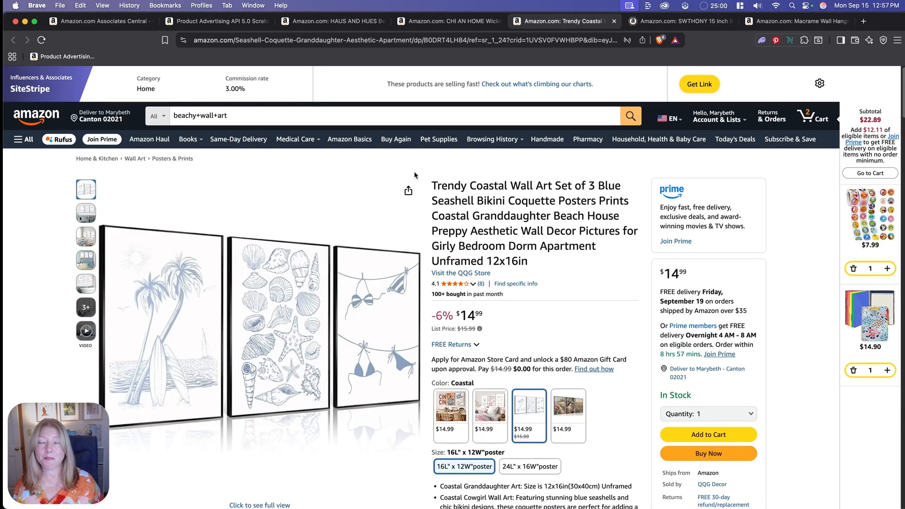
key("ctrl+Tab")
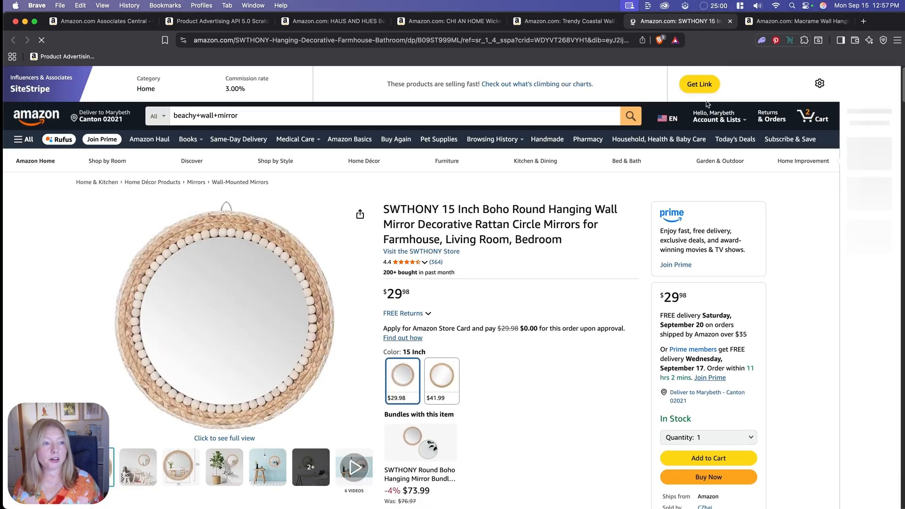
key("ctrl+Tab")
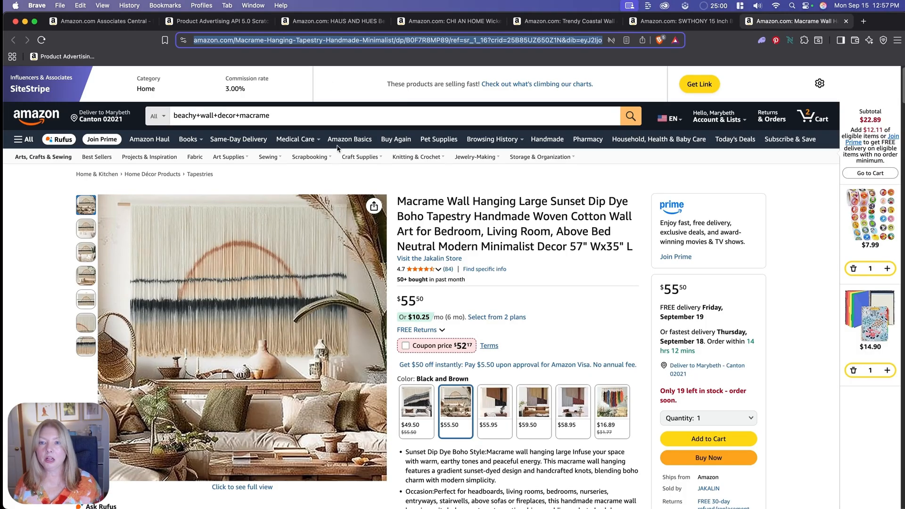
left_click(220, 25)
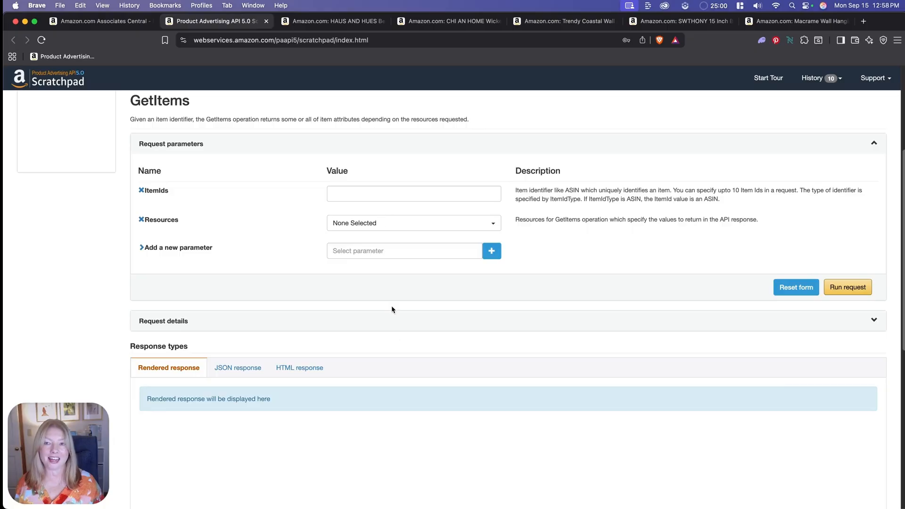
- Expand the item details of the HAUS AND HUES Beach Wall Art product and copy its ASIN
left_click(332, 21)
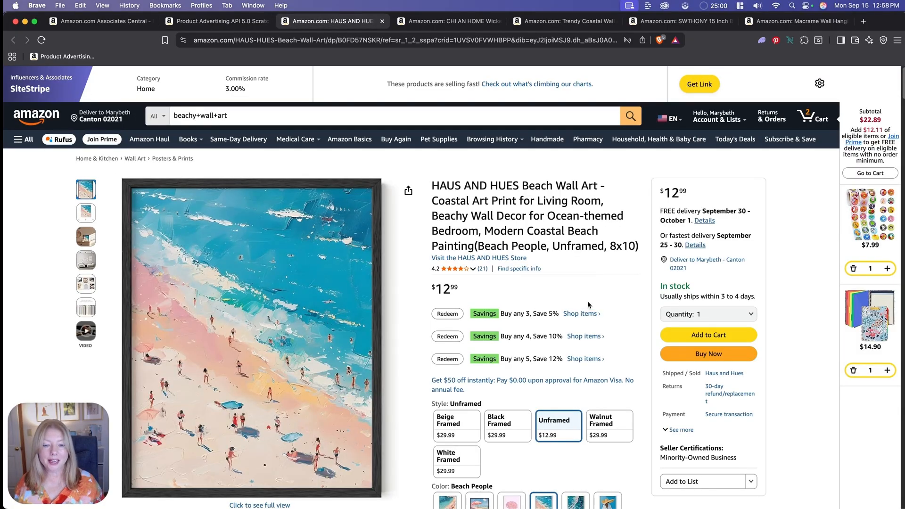
scroll(587, 300, "down", 15)
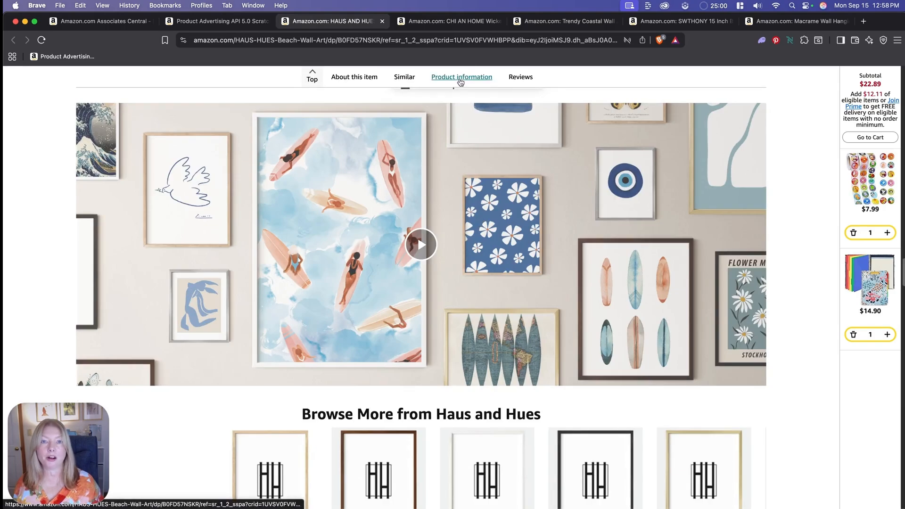
left_click(462, 78)
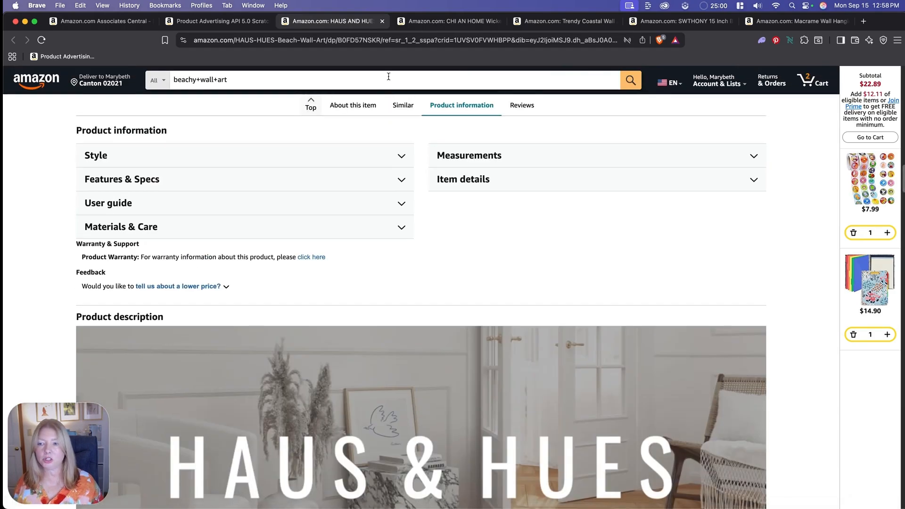
left_click(516, 184)
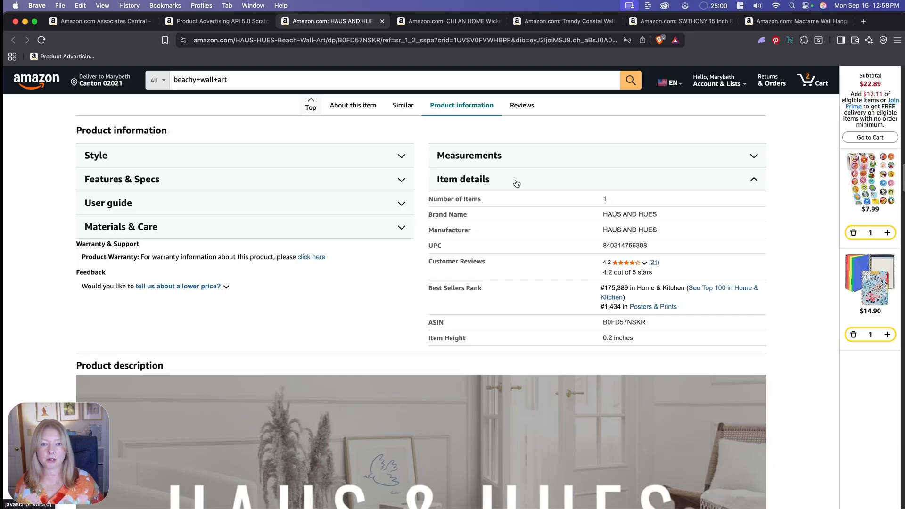
double_click(622, 325)
key("super+c")
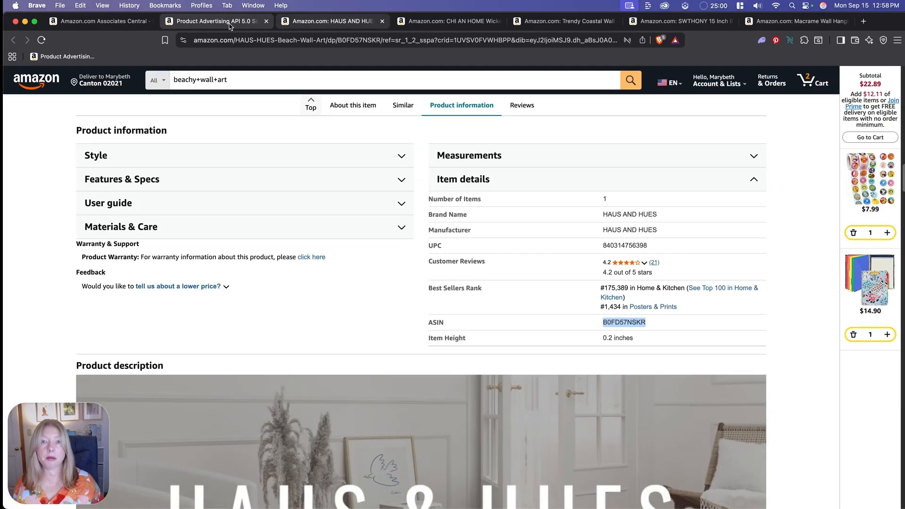
- Paste the ASIN B0FD57NSKR as the ItemIds value of the Scratchpad's GetItems request
left_click(203, 23)
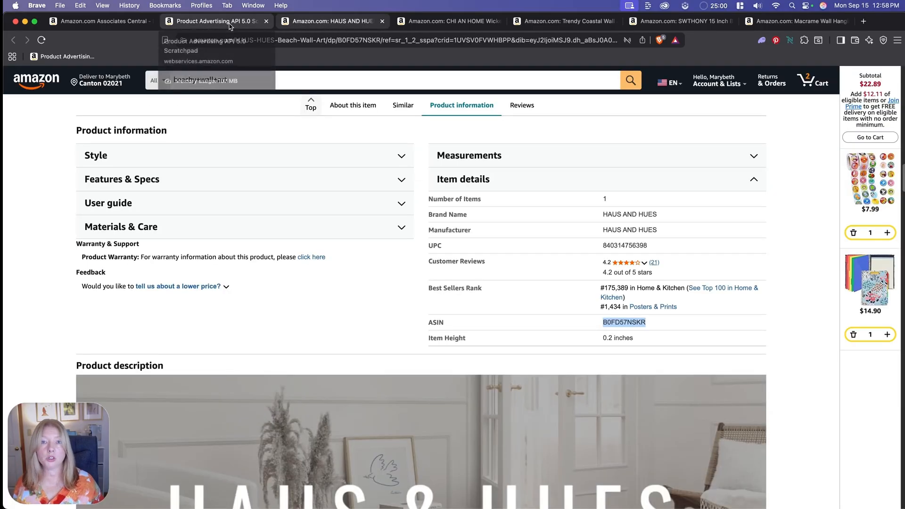
right_click(380, 193)
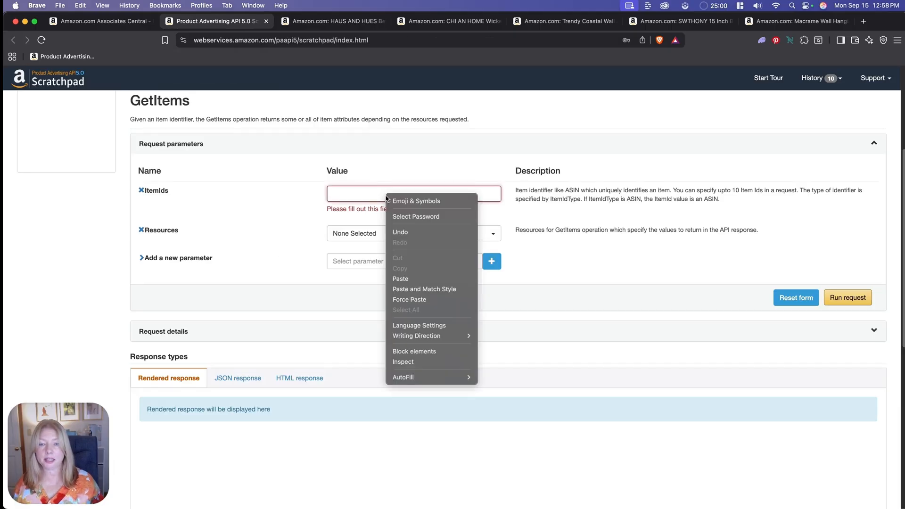
left_click(408, 280)
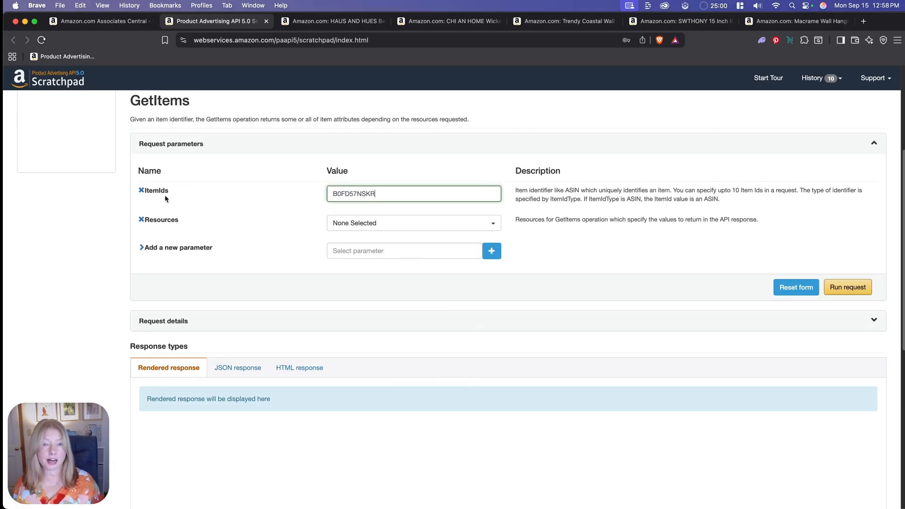
- Set the GetItems request's Resources to Images.Primary.Large and run the request
left_click(360, 224)
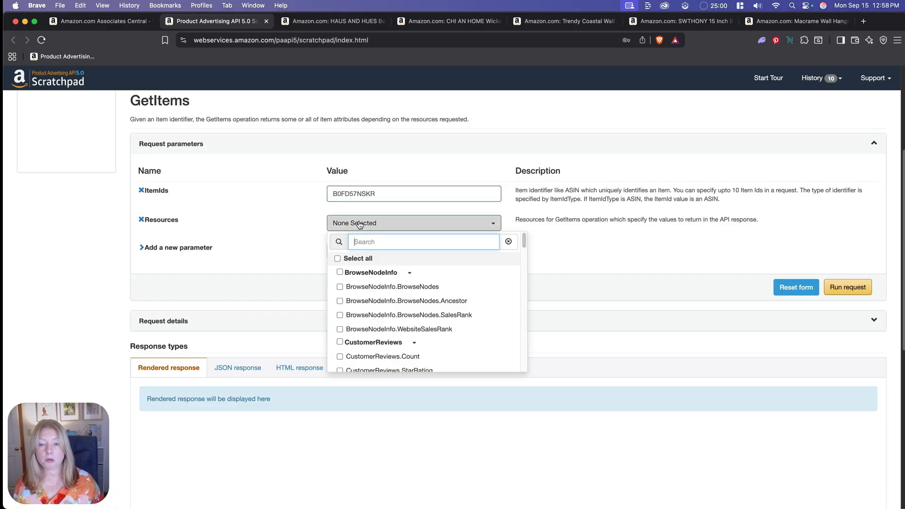
scroll(407, 304, "down", 1)
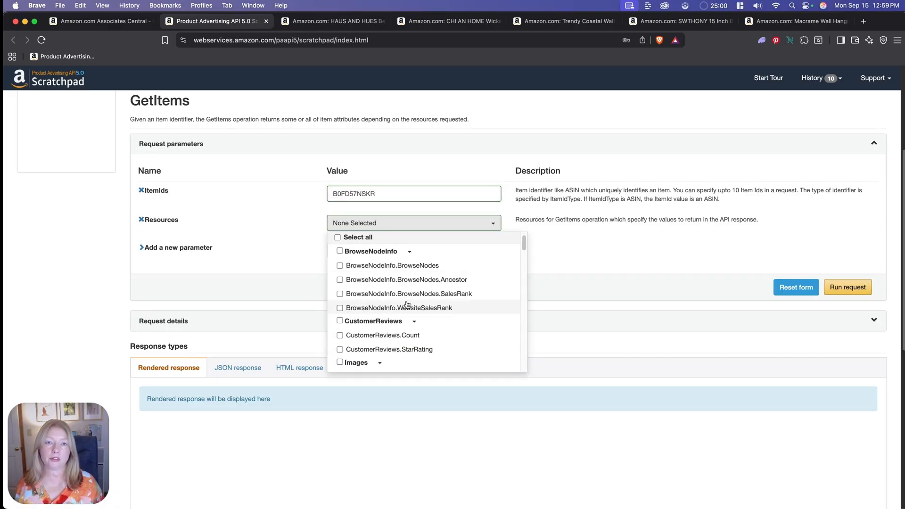
scroll(407, 303, "down", 4)
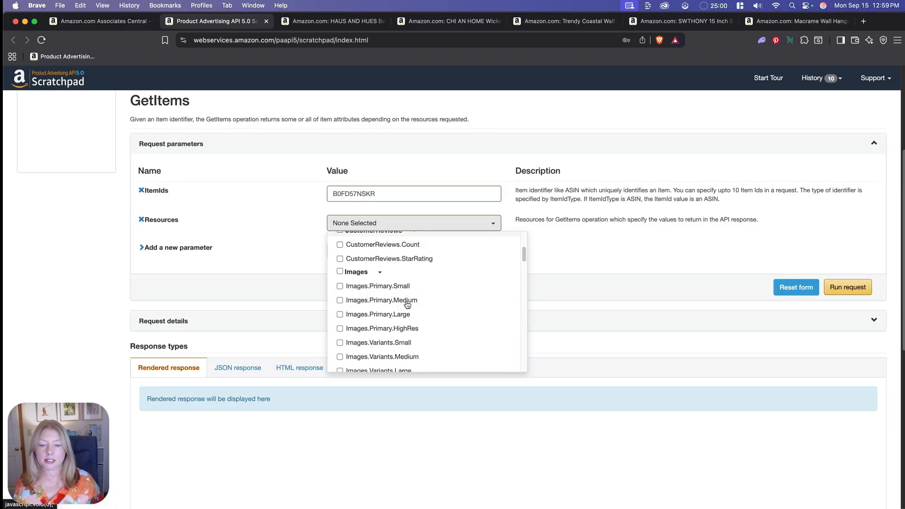
left_click(367, 315)
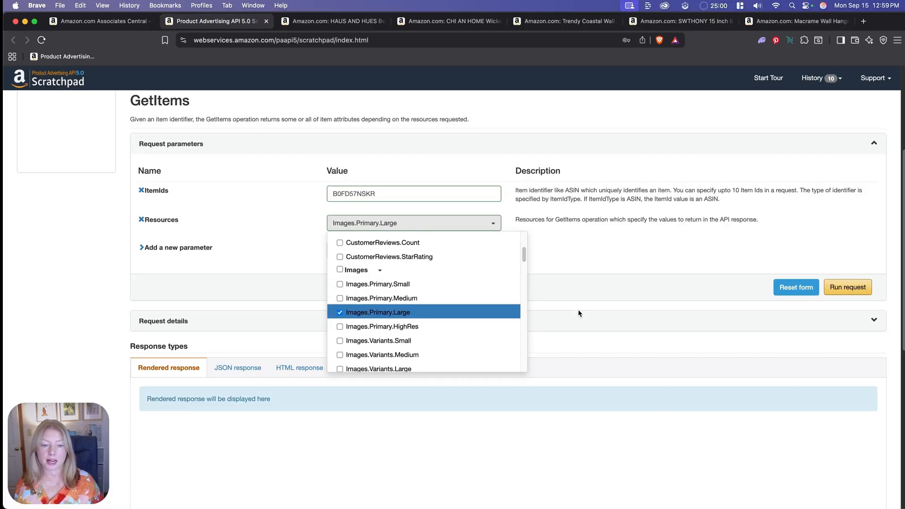
left_click(561, 301)
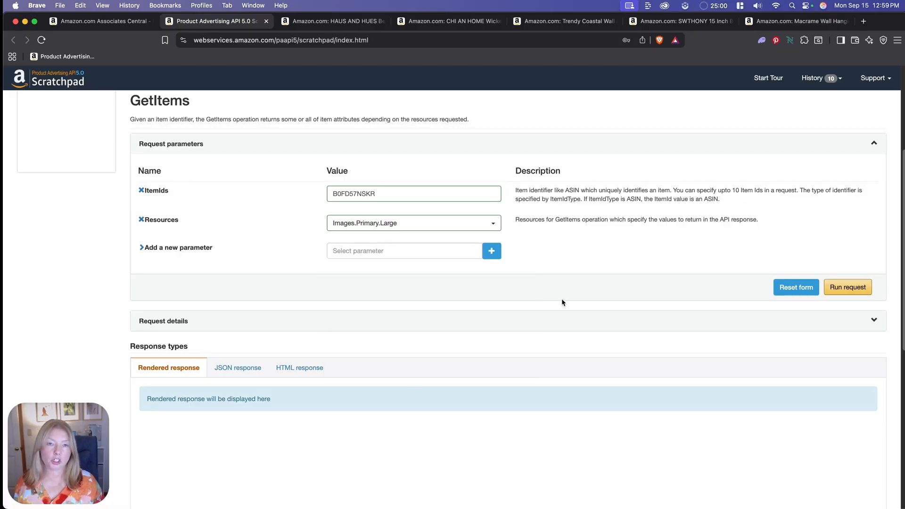
left_click(848, 287)
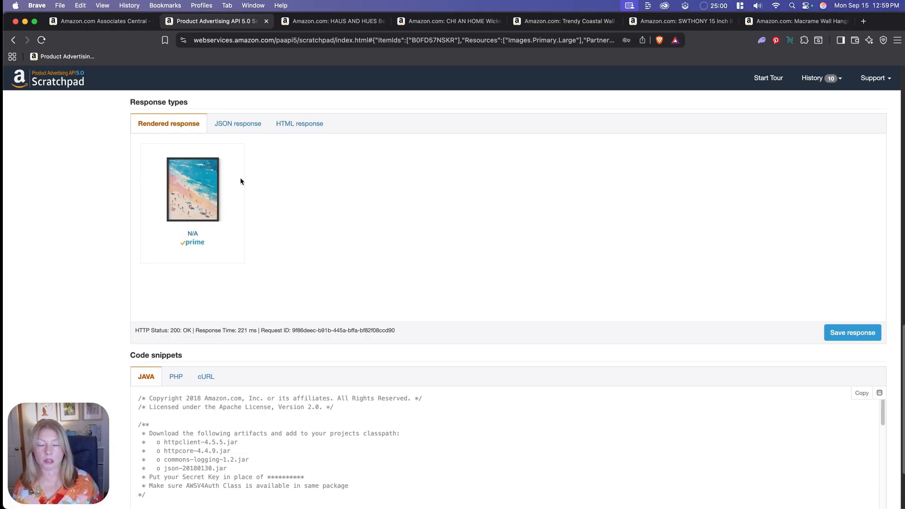
- Show the HTML response for the product and copy its div markup, from the ad-unit div through the last closing div
left_click(298, 125)
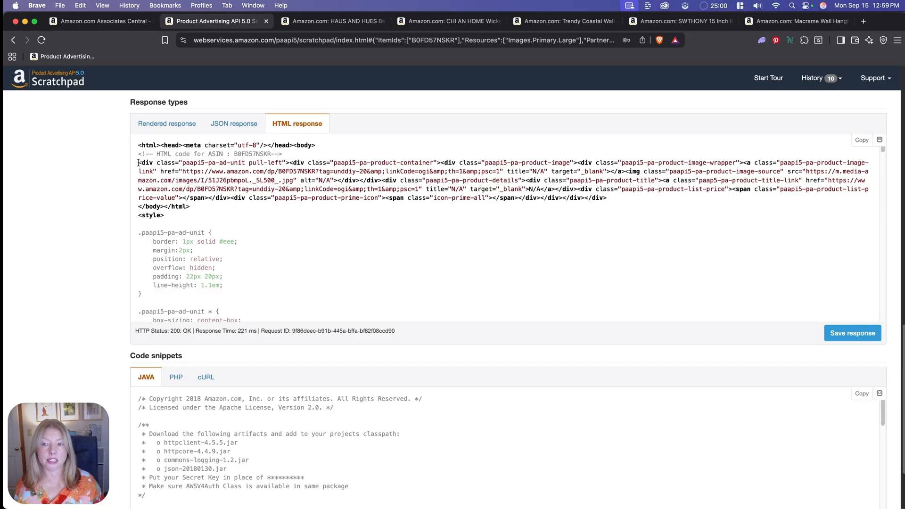
left_click_drag(138, 162, 611, 202)
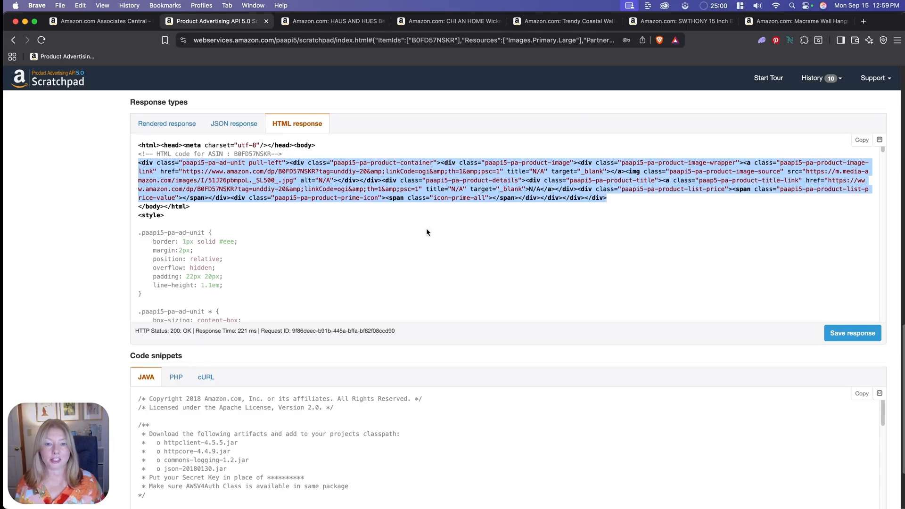
right_click(426, 181)
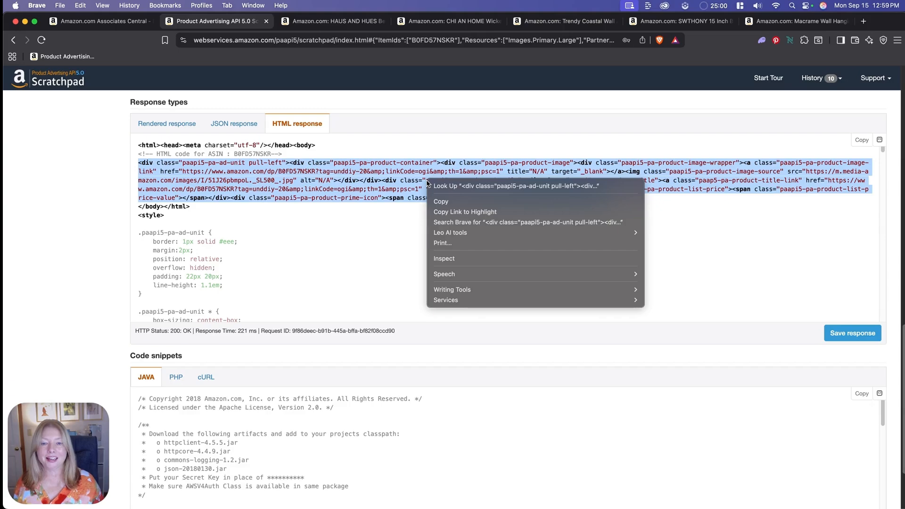
left_click(437, 200)
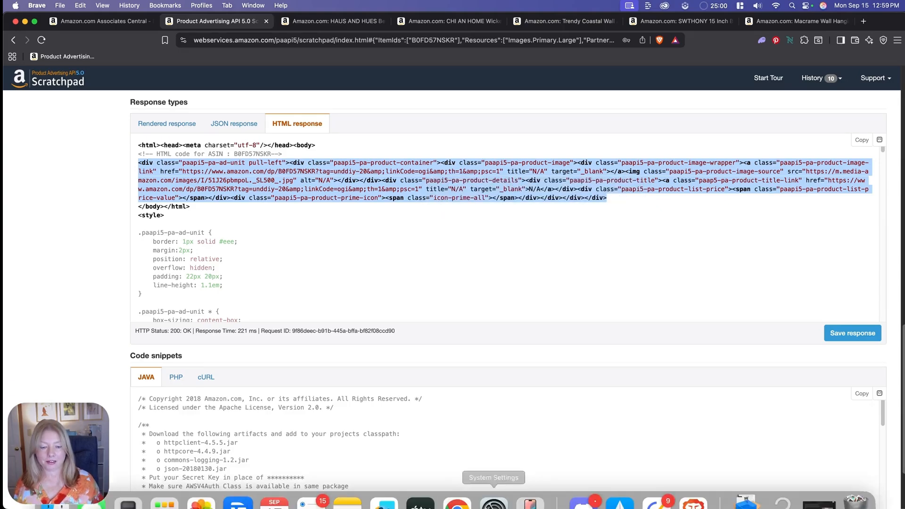
- Switch to the Chrome post editor, enlarge its window, and paste the copied product markup into a Custom HTML block under the Wall Art heading
left_click(457, 484)
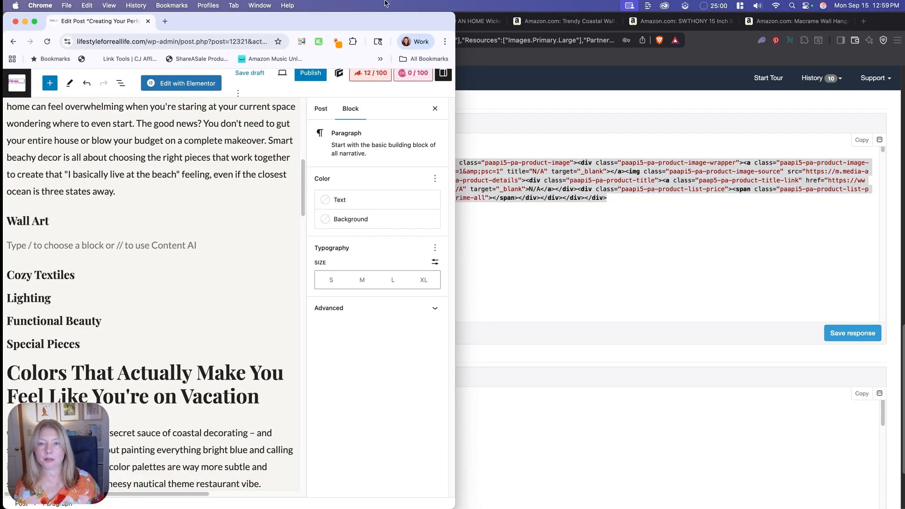
double_click(340, 25)
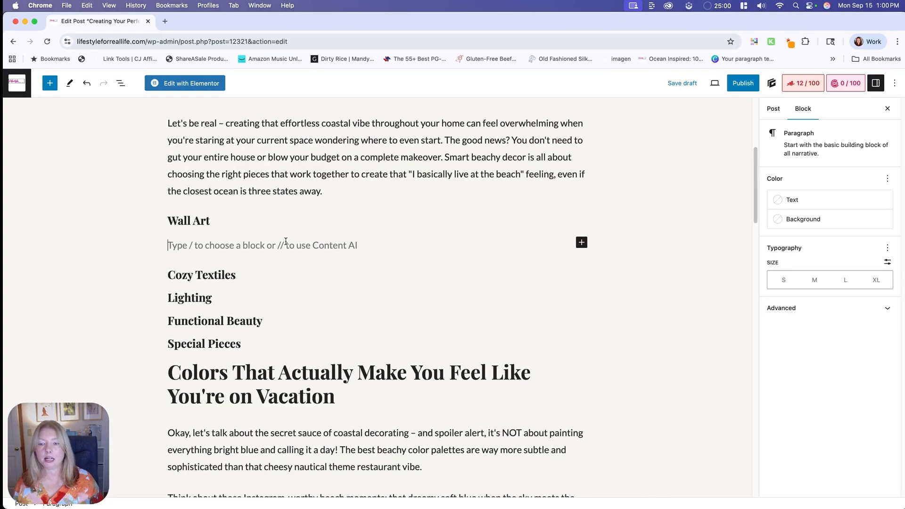
left_click(583, 243)
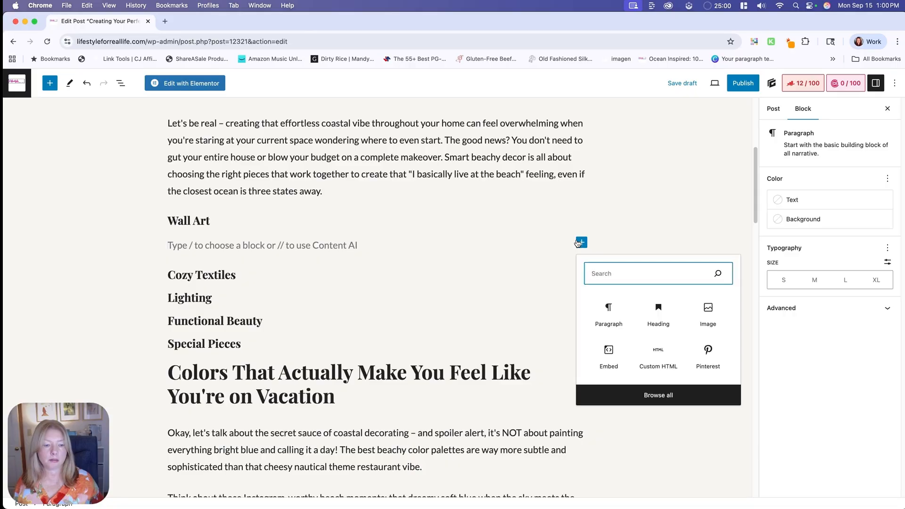
left_click(655, 367)
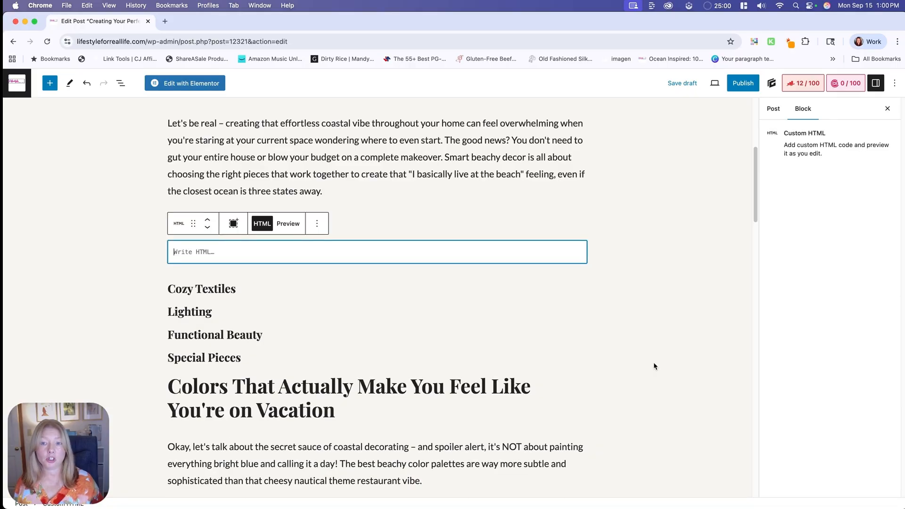
right_click(361, 247)
left_click(395, 326)
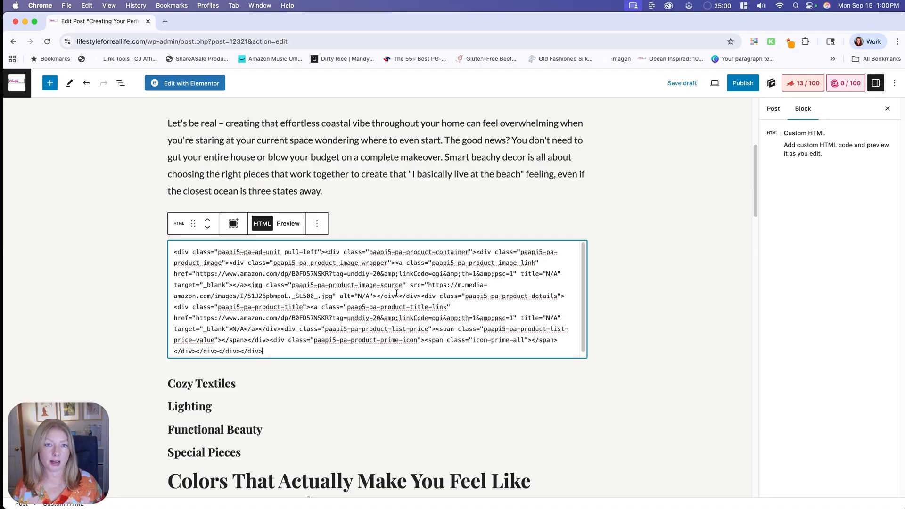
- Switch to Notes and copy the rel="nofollow sponsored" attribute from the note
key("super+s")
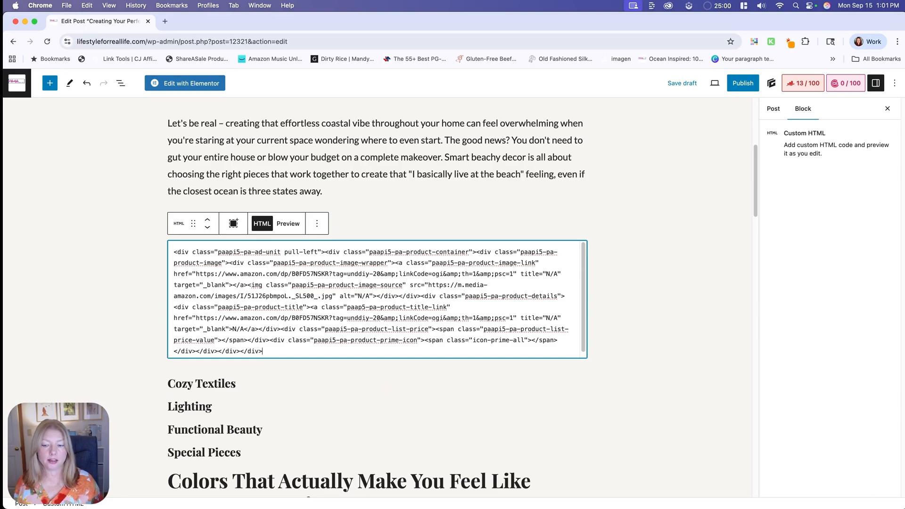
left_click(351, 490)
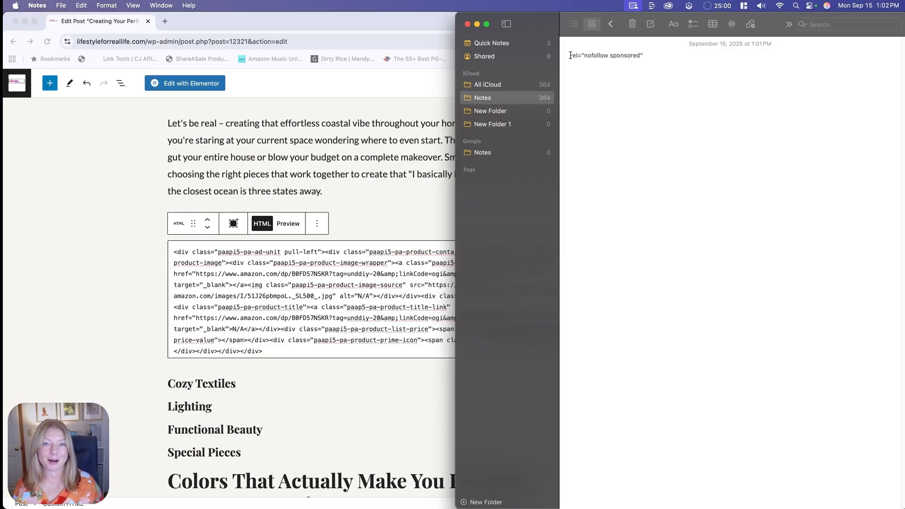
left_click_drag(644, 56, 567, 53)
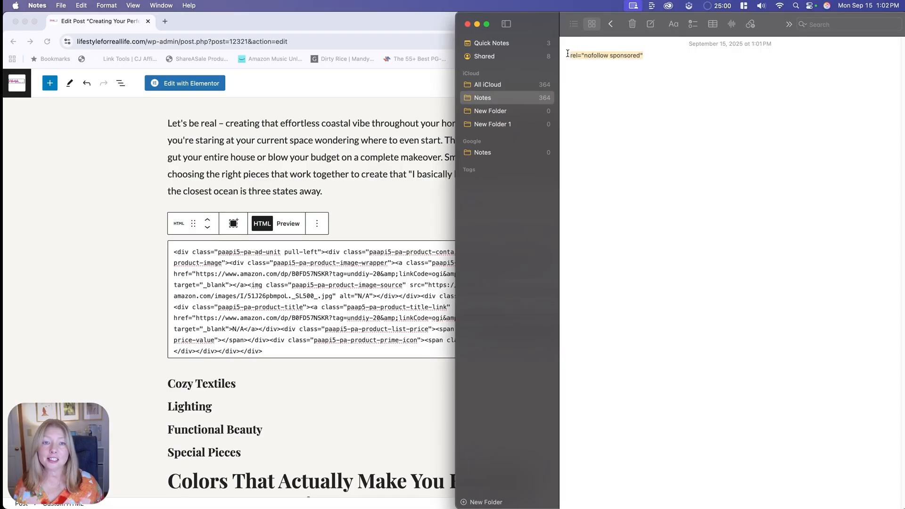
right_click(579, 55)
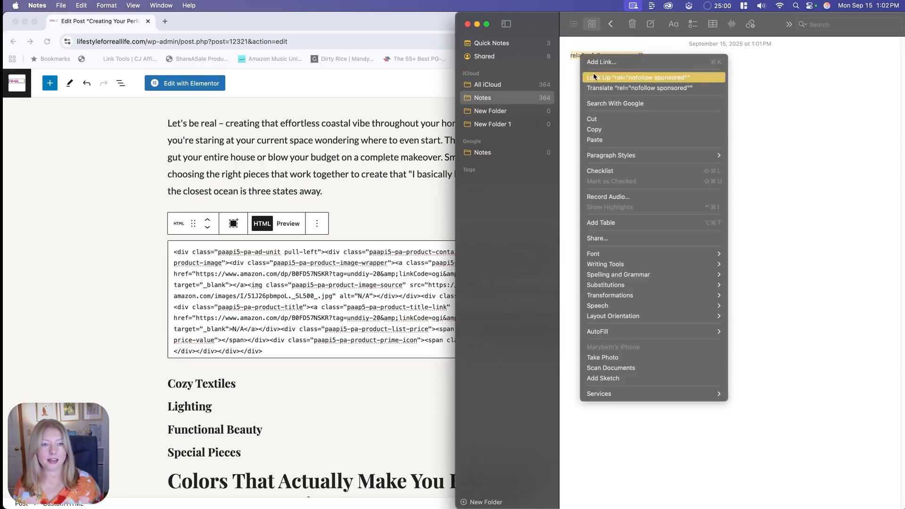
left_click(598, 133)
- Back in Chrome, add rel="nofollow sponsored" after target="_blank" in both the image link and the title link of the HTML block
key("super+Tab")
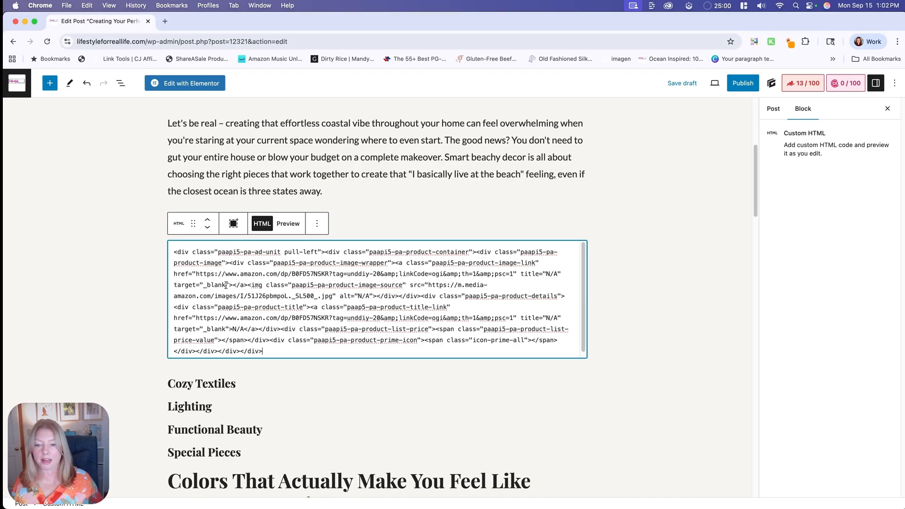
key("Return")
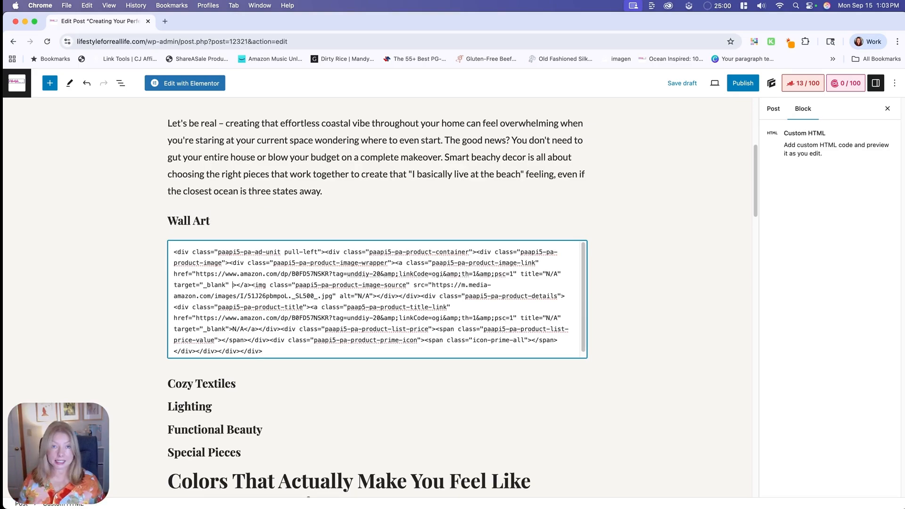
key("super+v")
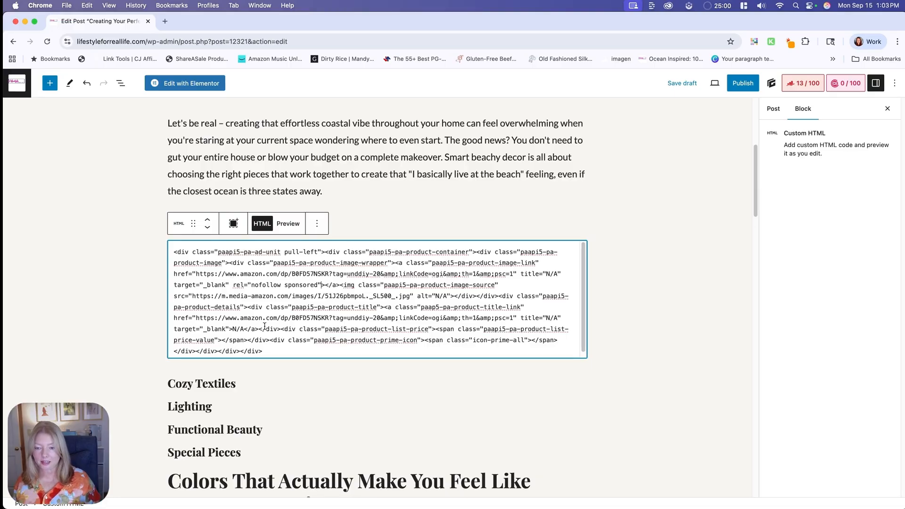
left_click(230, 329)
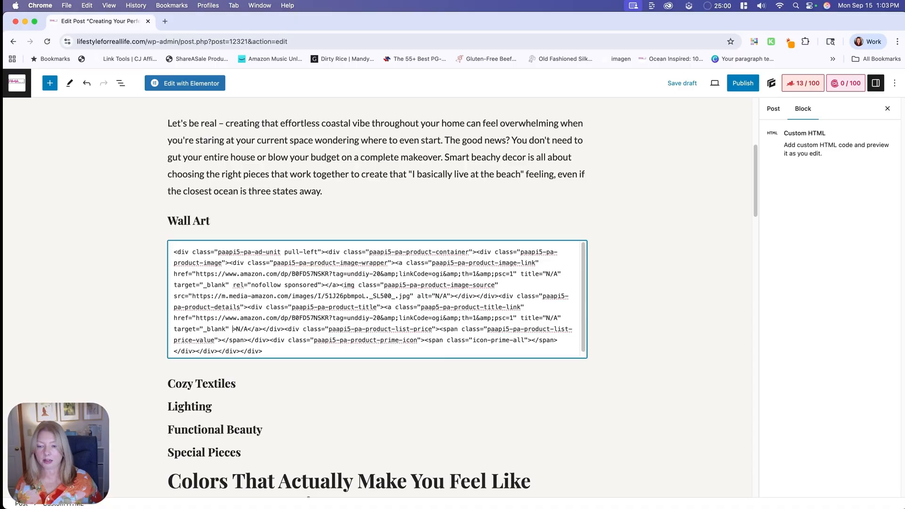
key("super+v")
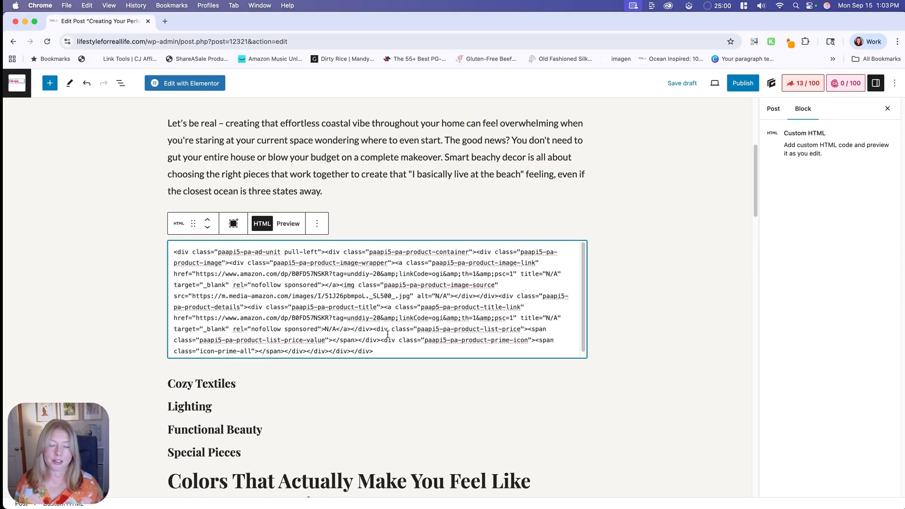
- Replace the title link's N/A text with "Click here!" in the HTML block
key("BackSpace")
key("BackSpace")
key("BackSpace")
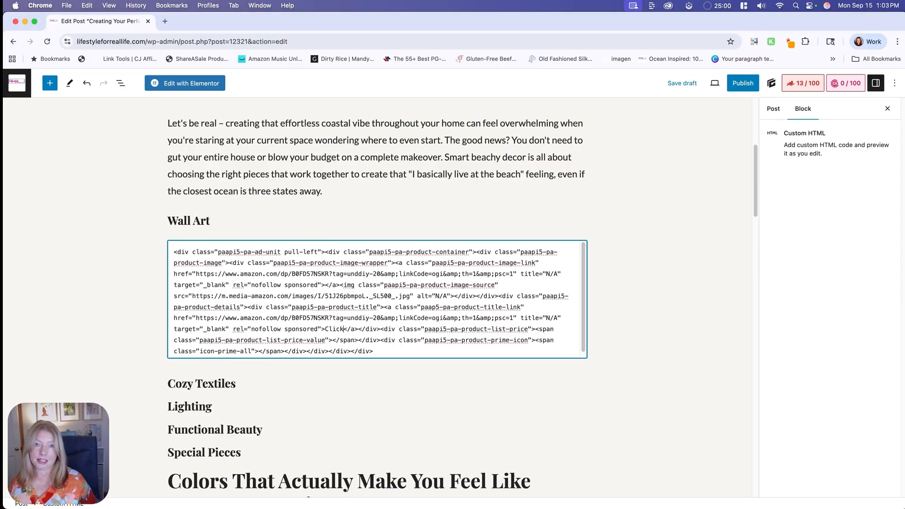
type("Click here!")
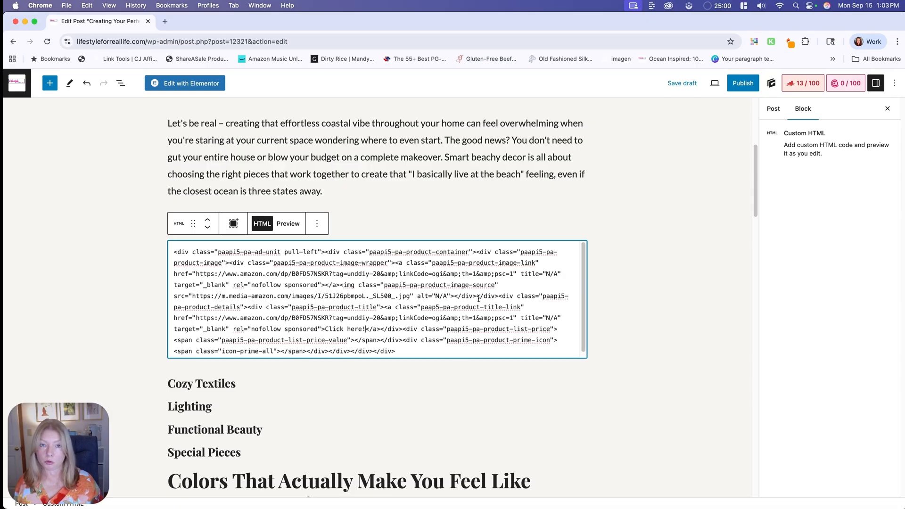
- Preview the Custom HTML block and check the beach print image and its text link
left_click(288, 224)
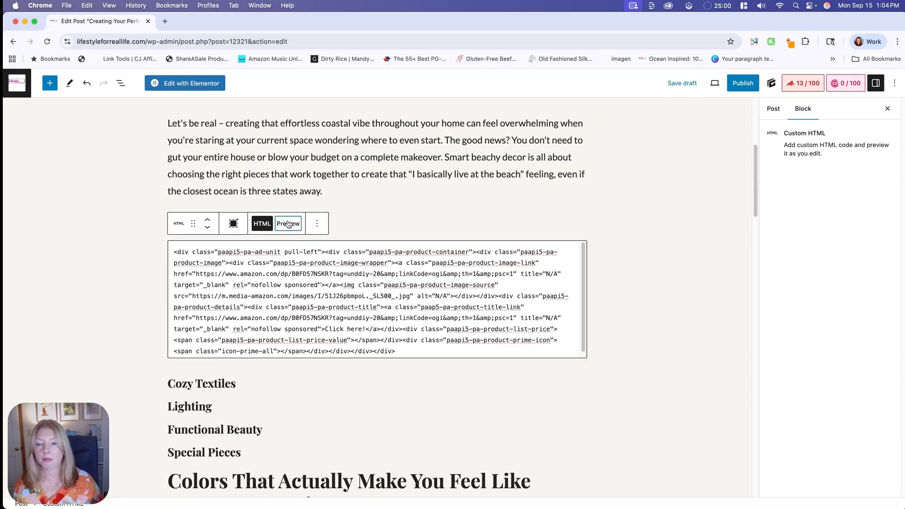
scroll(525, 359, "down", 5)
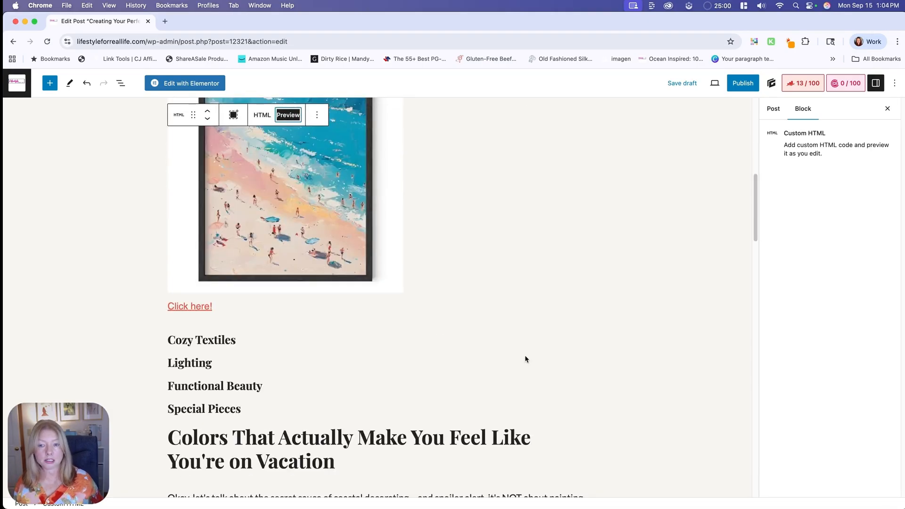
scroll(524, 358, "up", 2)
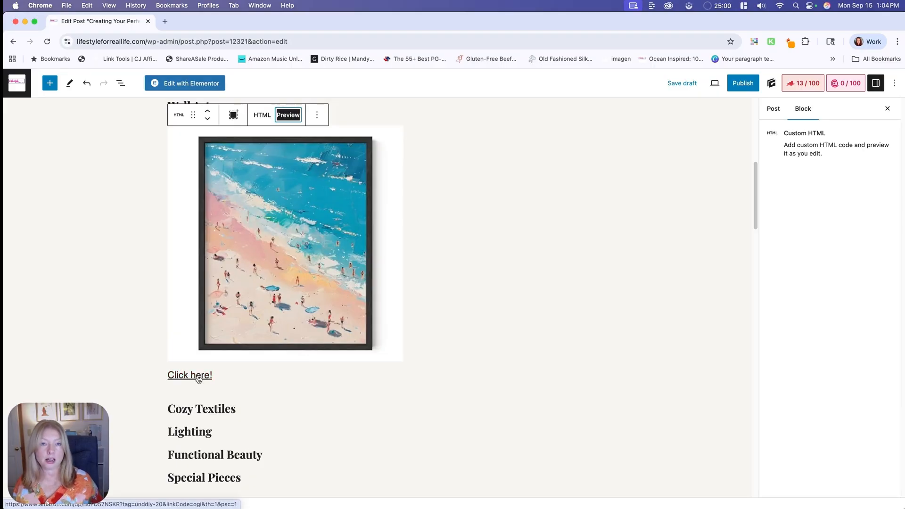
scroll(295, 337, "up", 1)
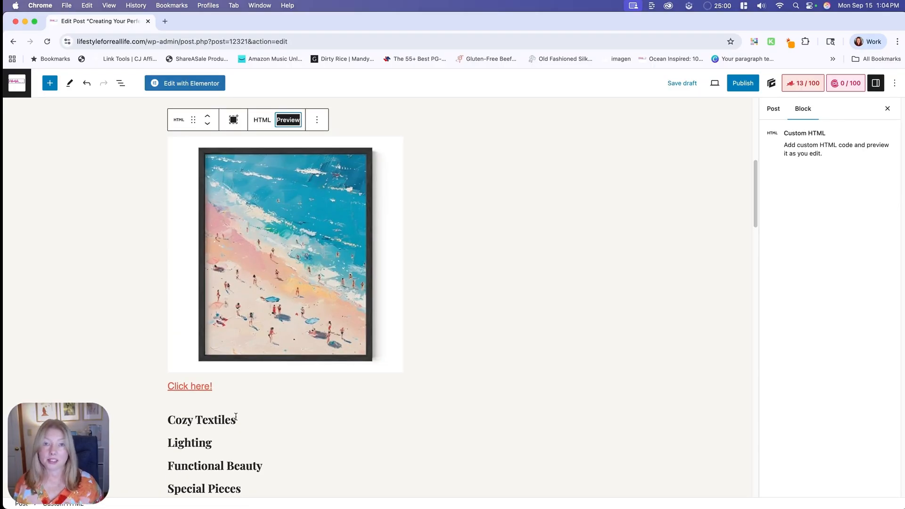
- Insert an empty Custom HTML block between the beach print and the Cozy Textiles heading, and return to the Scratchpad in Brave
left_click(226, 389)
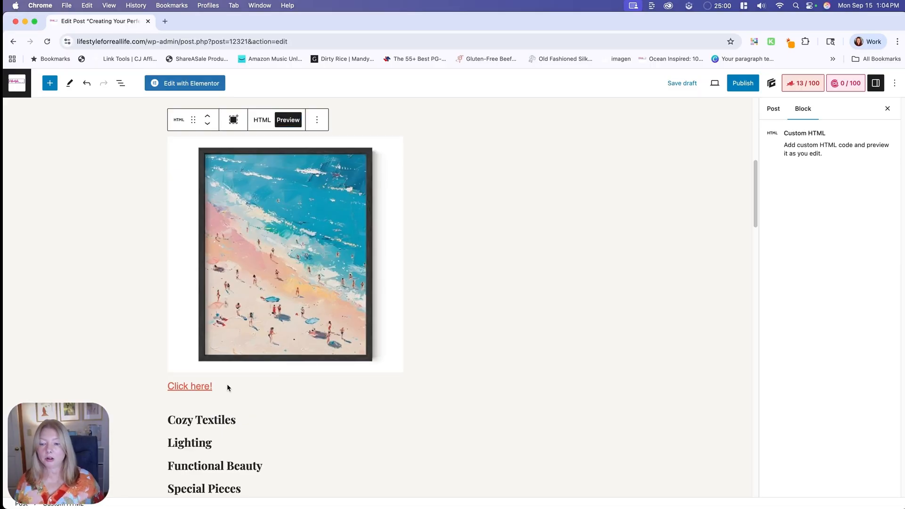
left_click(259, 412)
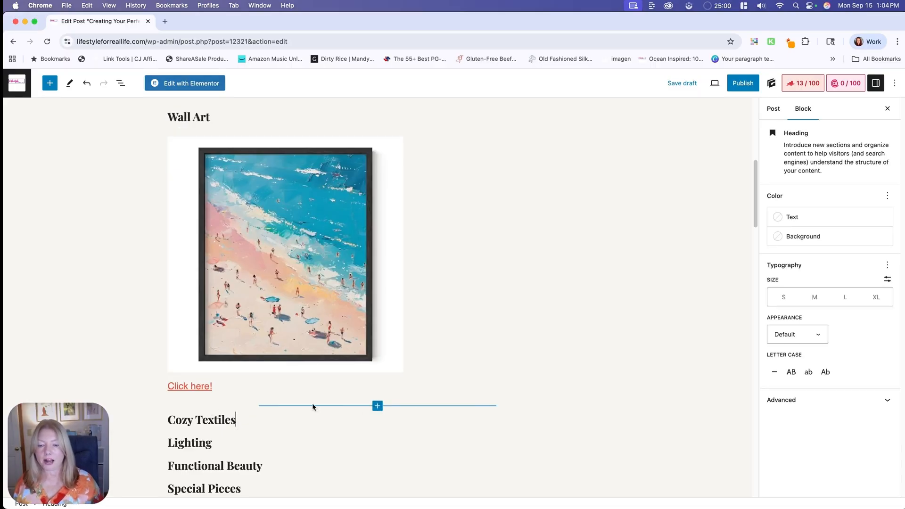
left_click(378, 406)
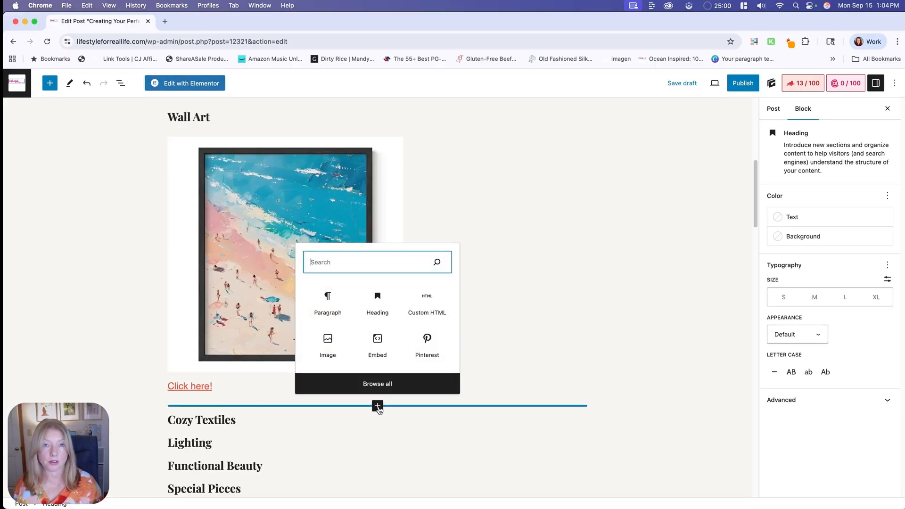
left_click(416, 311)
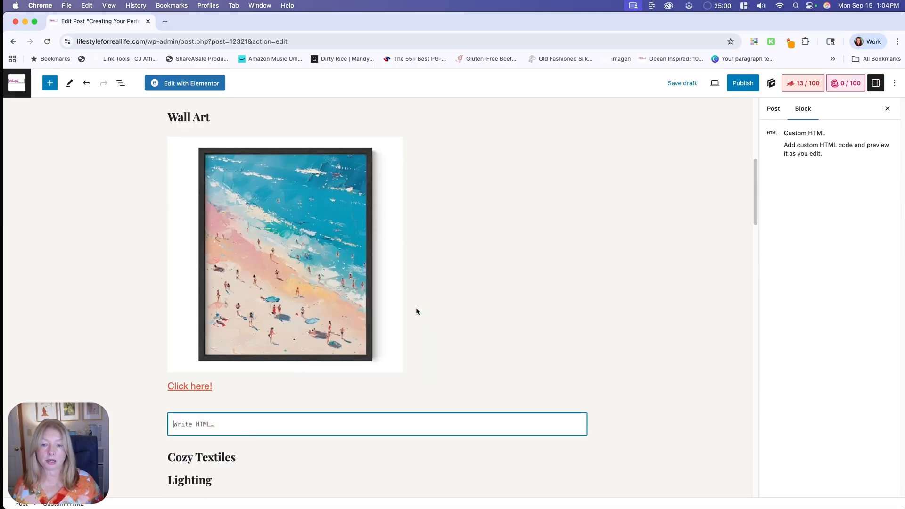
key("super+Tab")
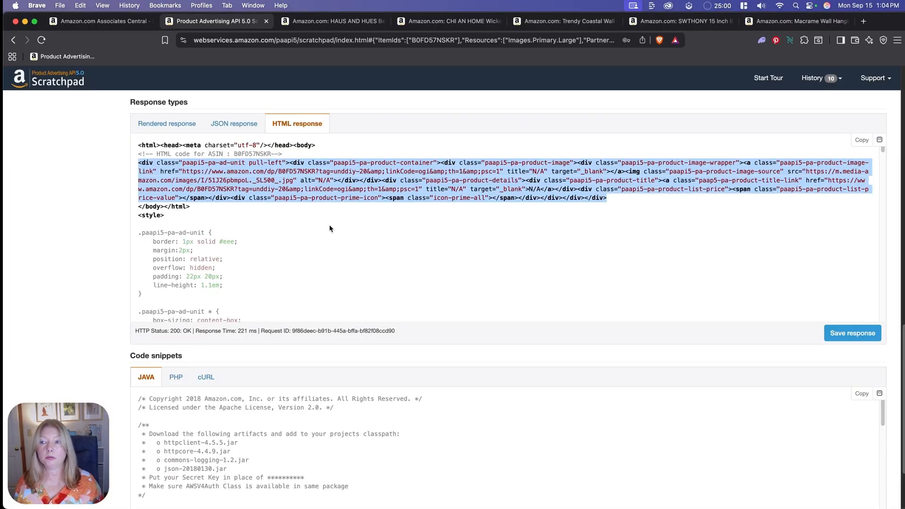
- Close the HAUS AND HUES beach print product page so the CHI AN HOME wicker baskets page is shown
scroll(330, 229, "up", 3)
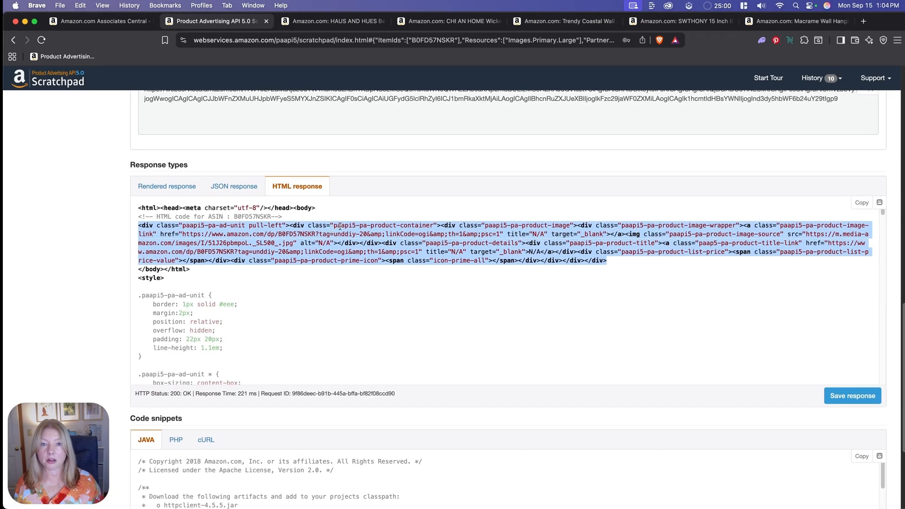
left_click(336, 22)
scroll(653, 234, "up", 15)
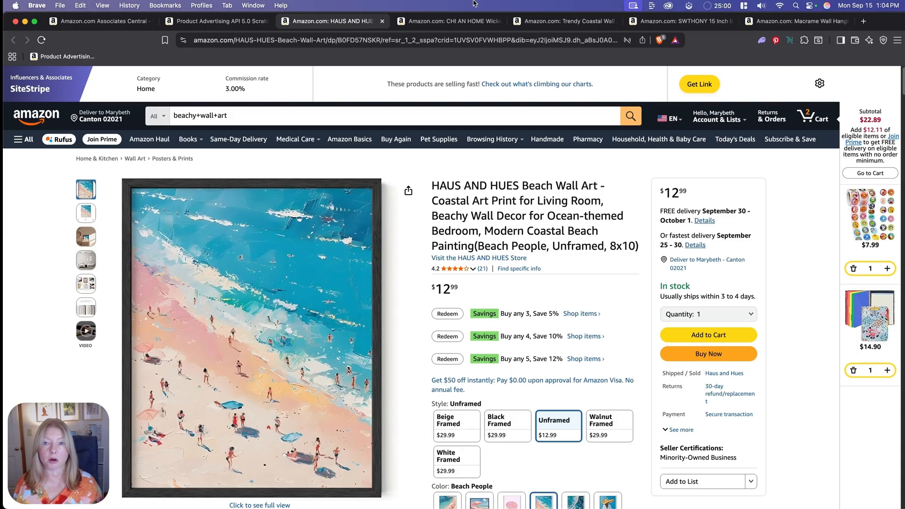
left_click(382, 22)
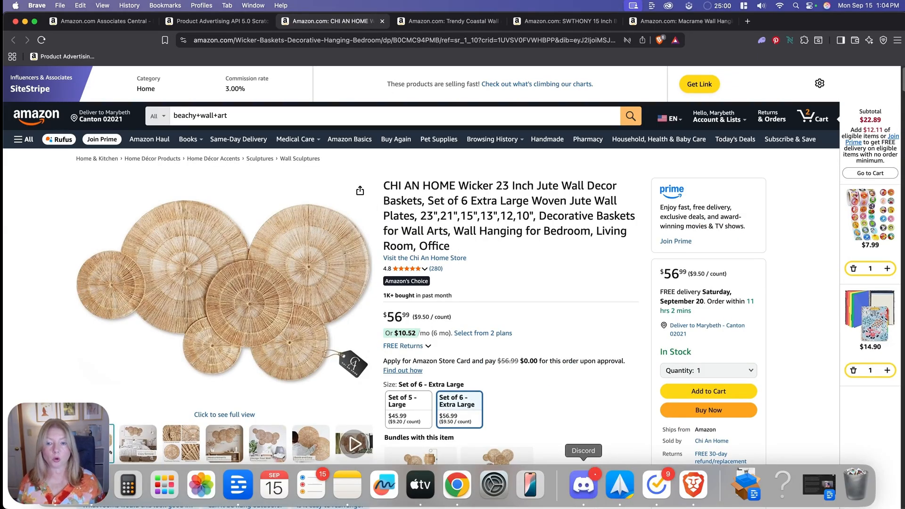
- Expand the item details in the wicker baskets' product information and copy the ASIN B0CMC94PMB
scroll(525, 370, "down", 7)
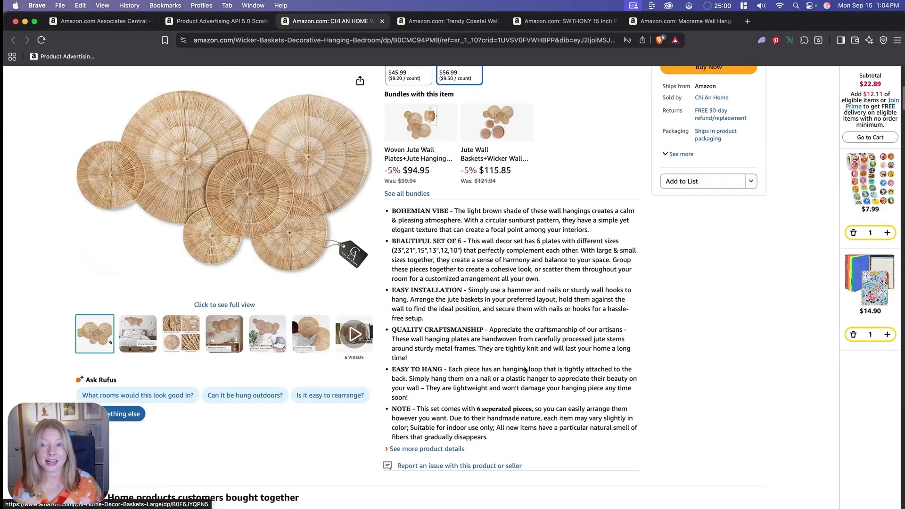
scroll(524, 370, "down", 20)
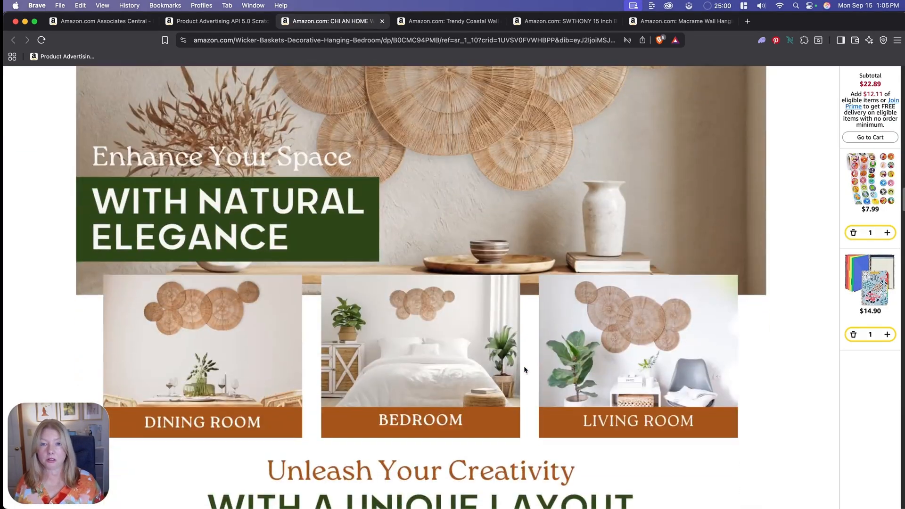
scroll(524, 366, "down", 15)
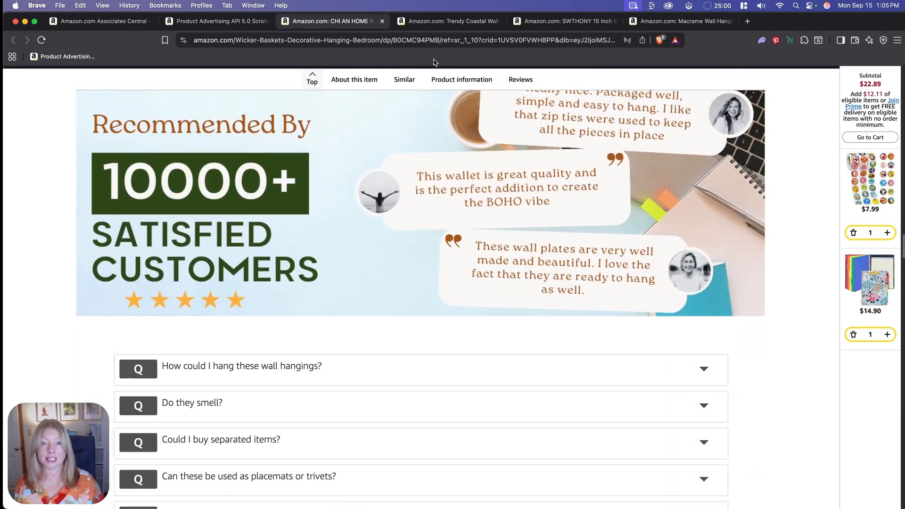
left_click(462, 81)
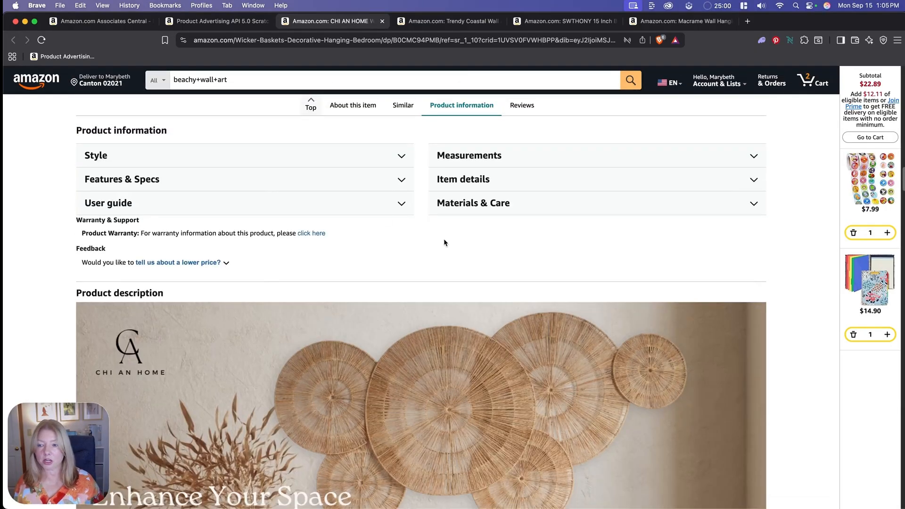
left_click(481, 182)
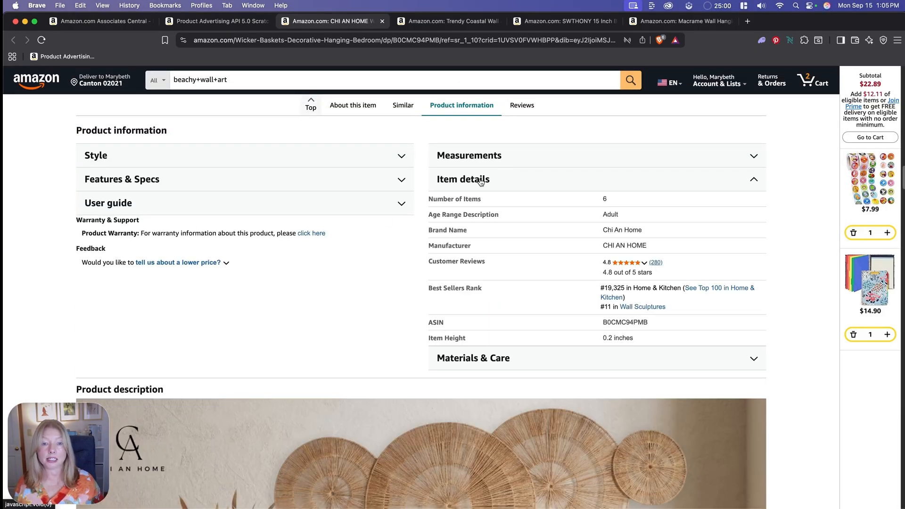
double_click(625, 323)
key("super+c")
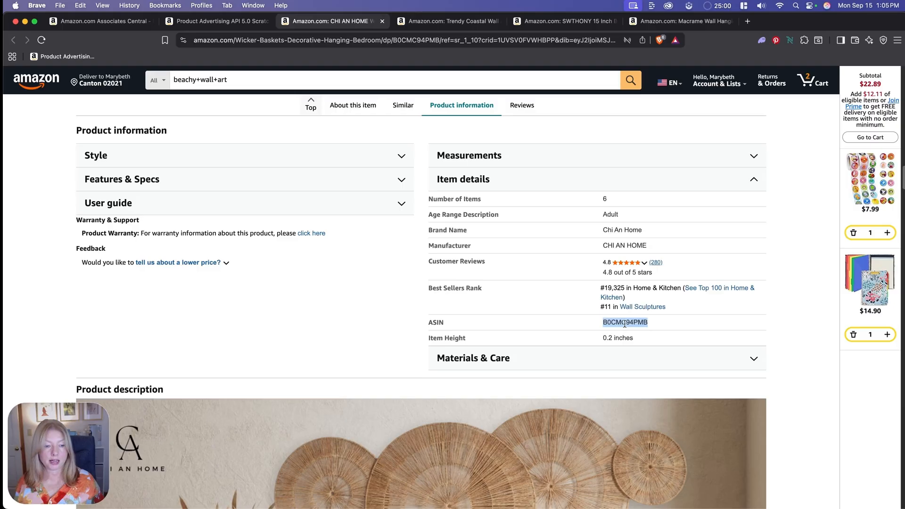
- In the Scratchpad, replace the GetItems ItemIds value with B0CMC94PMB and run the request
left_click(202, 22)
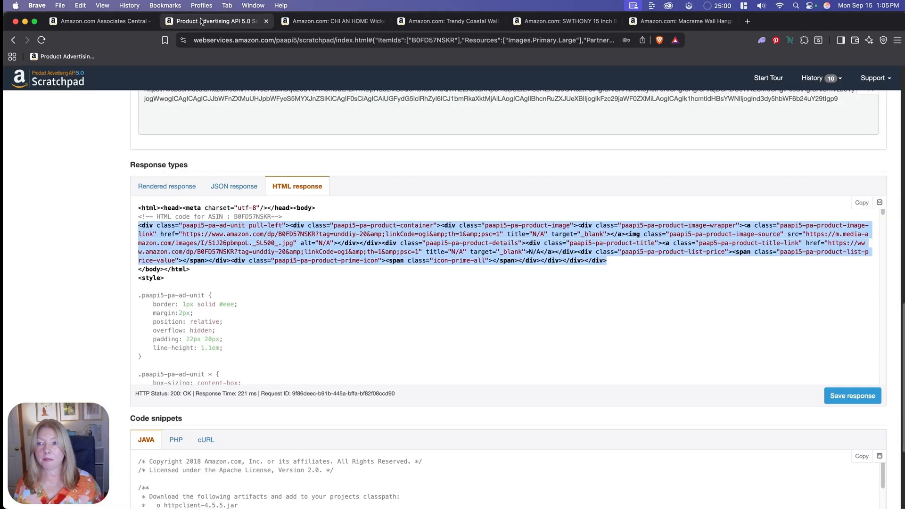
scroll(349, 349, "up", 15)
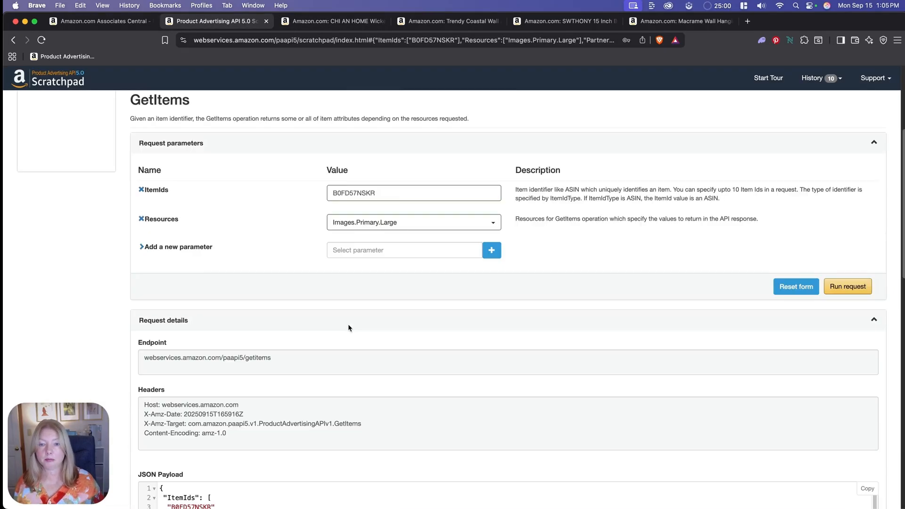
double_click(398, 189)
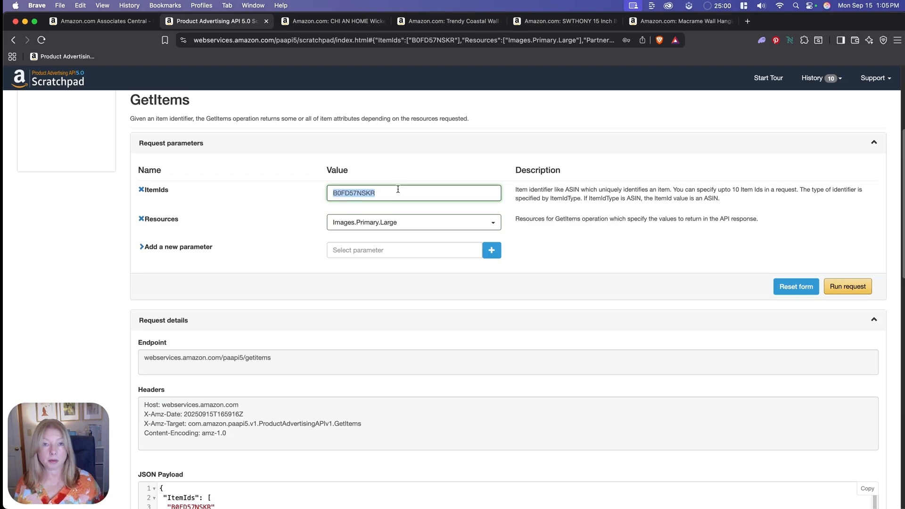
key("super+v")
left_click(844, 286)
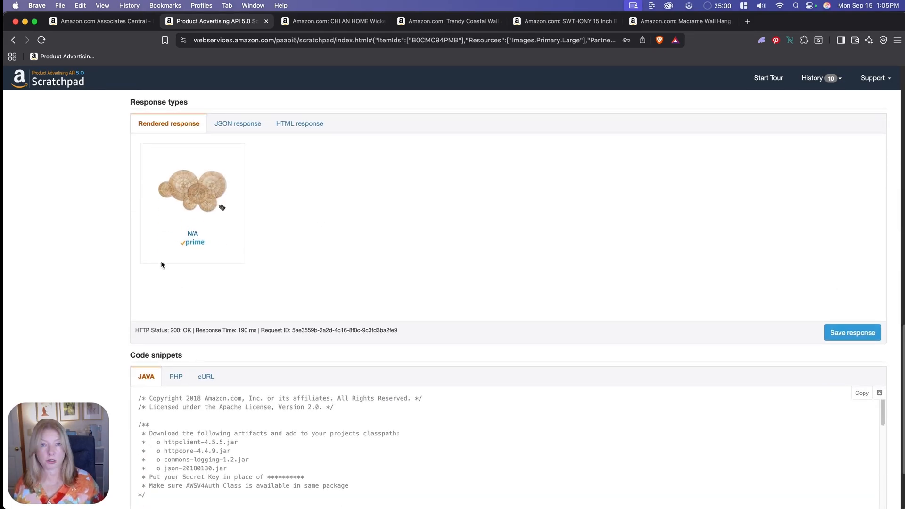
- Copy the product div code from the wicker baskets' HTML response and paste it into the empty Custom HTML block in Chrome
left_click(294, 124)
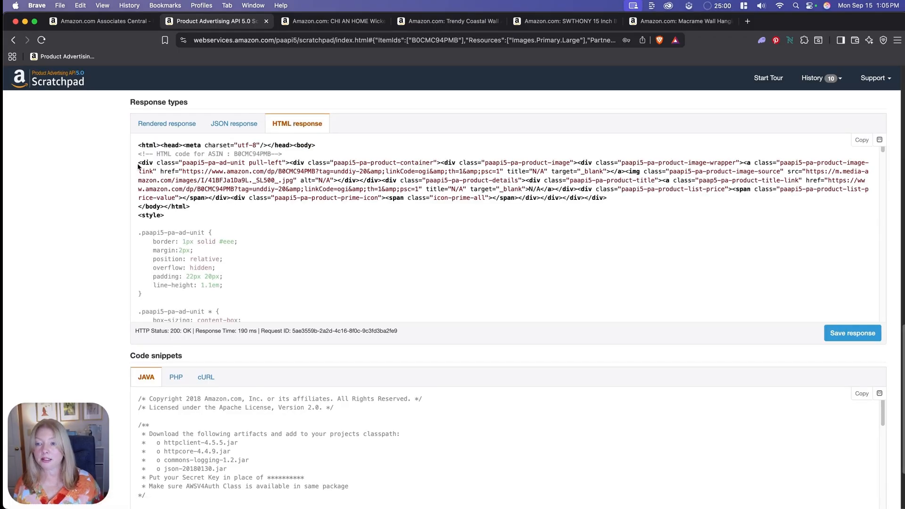
left_click_drag(138, 164, 610, 201)
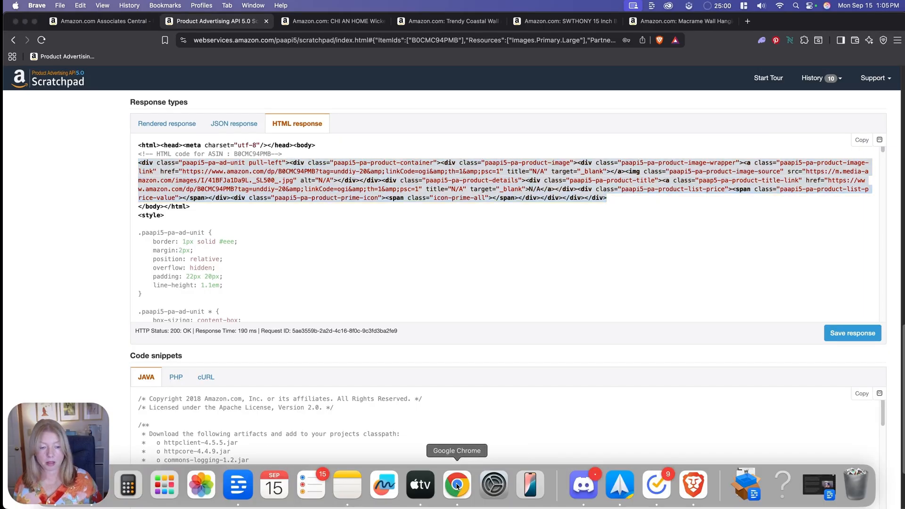
left_click(457, 487)
type("<div class=\"paapi5-pa-ad-unit pull-left\"><div class=\"paapi5-pa-product-container\"><div class=\"paapi5-pa-product-image\"><div class=\"paapi5-pa-product-image-wrapper\"><a class=\"paapi5-pa-product-image-link\" href=\"https://www.amazon.com/dp/B0CMC94PMB?tag=unddiy-20&amp;linkCode=ogi&amp;th=1&amp;psc=1\" title=\"N/A\" target=\"_blank\"></a><img class=\"paapi5-pa-product-image-source\" src=\"https://m.media-amazon.com/images/I/41BFJa1Da9L._SL500_.jpg\" alt=\"N/A\"></div></div><div class=\"paapi5-pa-product-details\"> <div class=\"paapi5-pa-product-title\"><a class=\"paap5-pa-product-title-link\" href=\"https://www.amazon.com/dp/B0CMC94PMB?tag=unddiy-20&amp;linkCode=ogi&amp;th=1&amp;psc=1\" title=\"N/A\" target=\"_blank\">N/A</a></div><div class=\"paapi5-pa-product-list-price\"><span class=\"paapi5-pa-product-list-price-value\"></span></div><div class=\"paapi5-pa-product-prime-icon\"><span class=\"icon-prime-all\"></span> </div></div></div></div>")
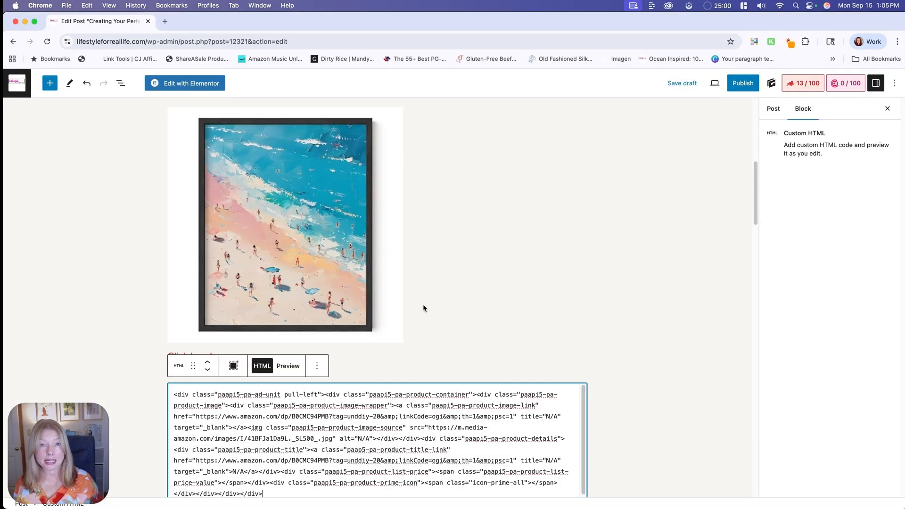
- Copy rel="nofollow sponsored" from Notes and add it after target="_blank" in both the image and title links of the baskets' HTML block
scroll(423, 304, "down", 5)
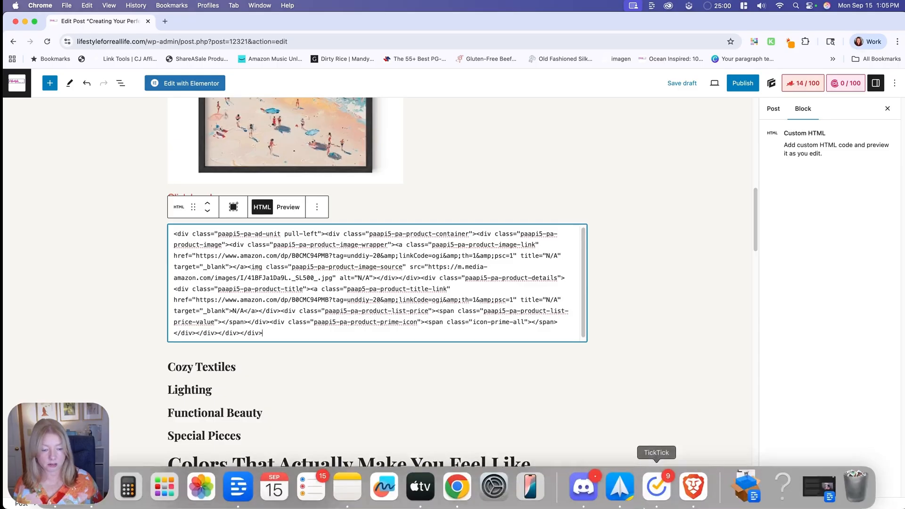
left_click(384, 488)
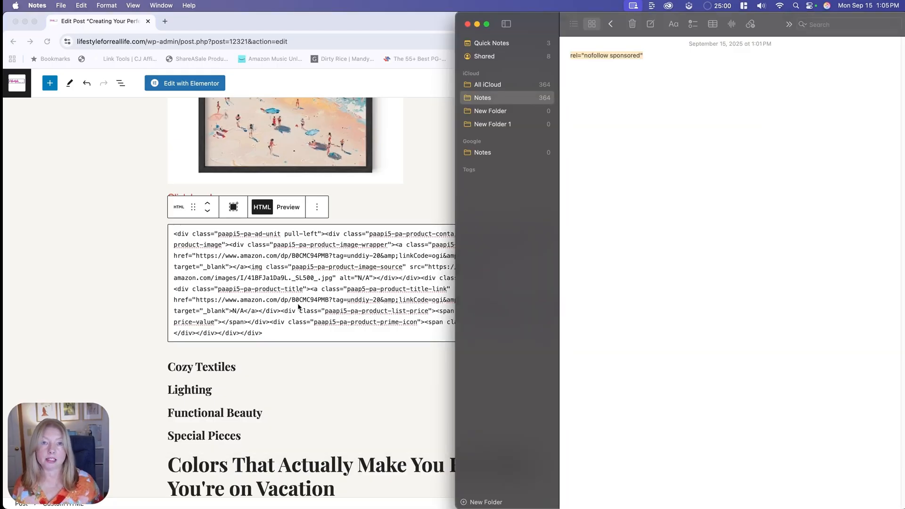
left_click(295, 290)
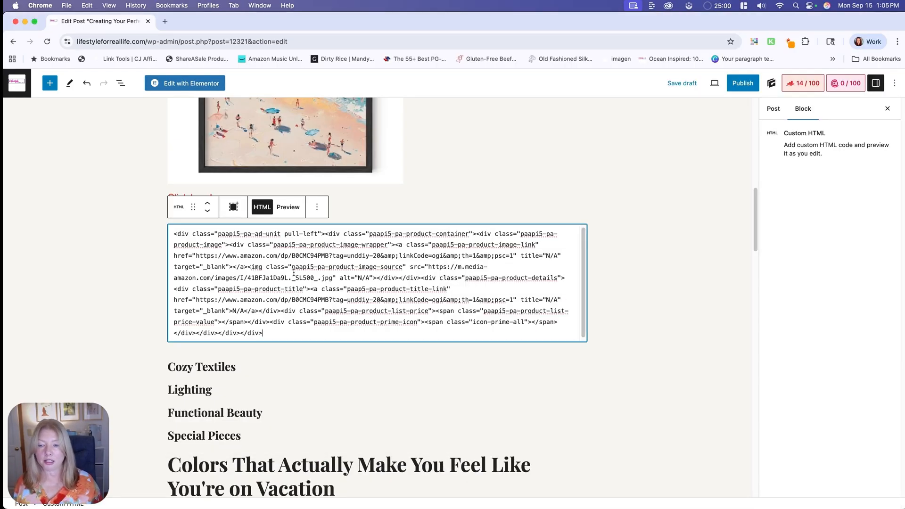
left_click(228, 266)
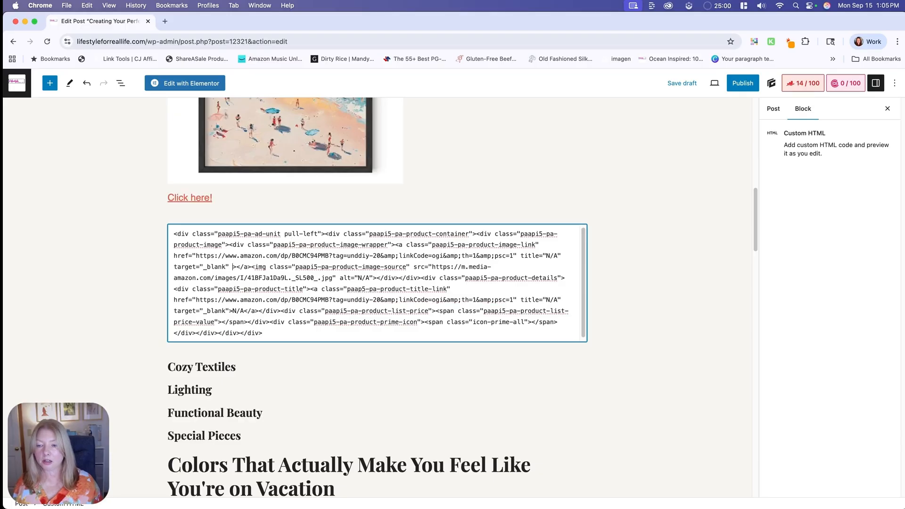
type("rel=\"nofollow sponsored\"")
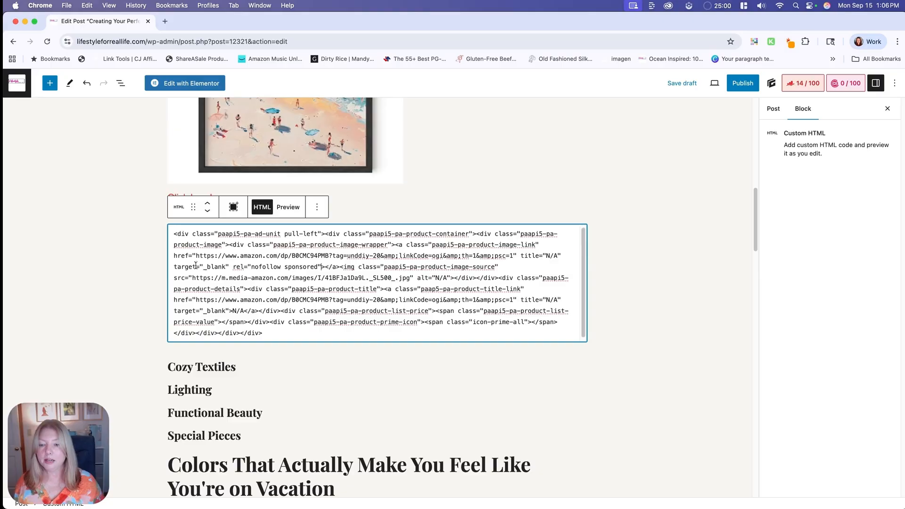
left_click(228, 310)
type("rel=\"nofollow sponsored\"")
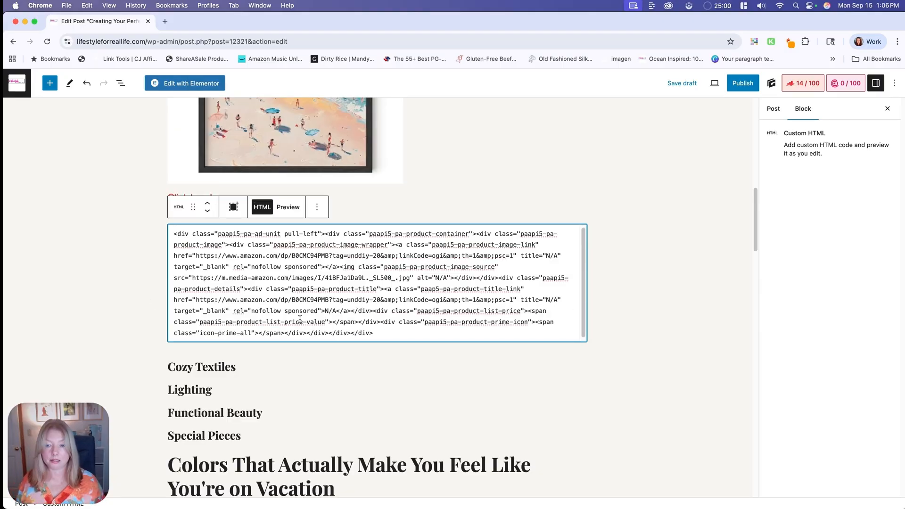
left_click(335, 311)
key("BackSpace")
key("BackSpace")
key("BackSpace")
type("Click her")
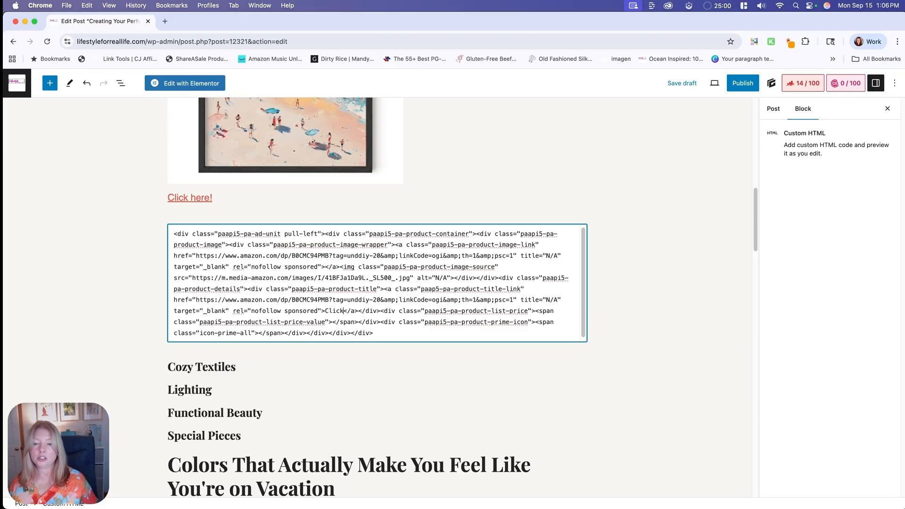
type("e!")
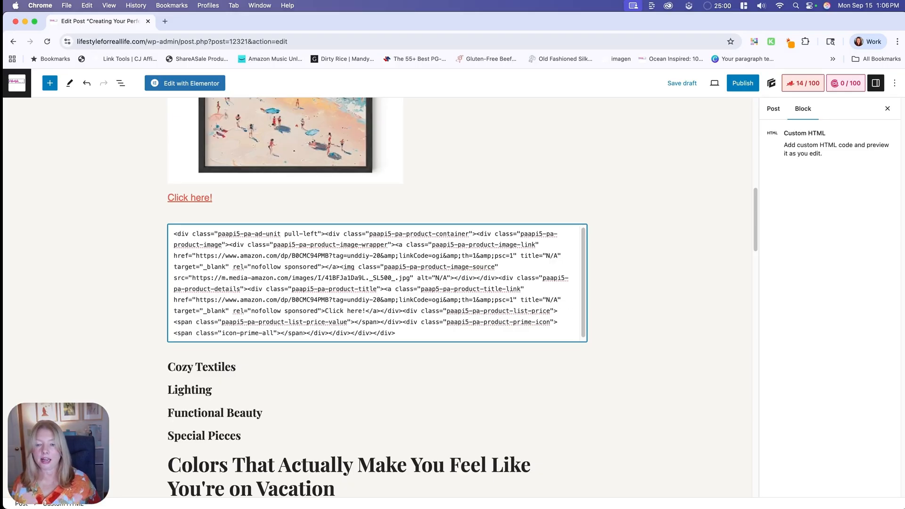
key("BackSpace")
key("BackSpace")
key("BackSpace")
key("BackSpace")
key("BackSpace")
key("BackSpace")
key("BackSpace")
key("BackSpace")
key("BackSpace")
key("BackSpace")
key("BackSpace")
type("N/")
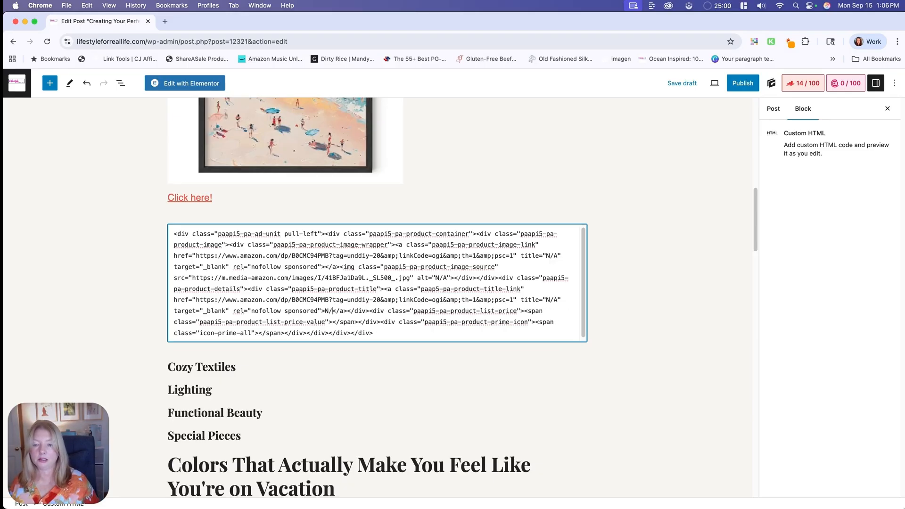
type("A")
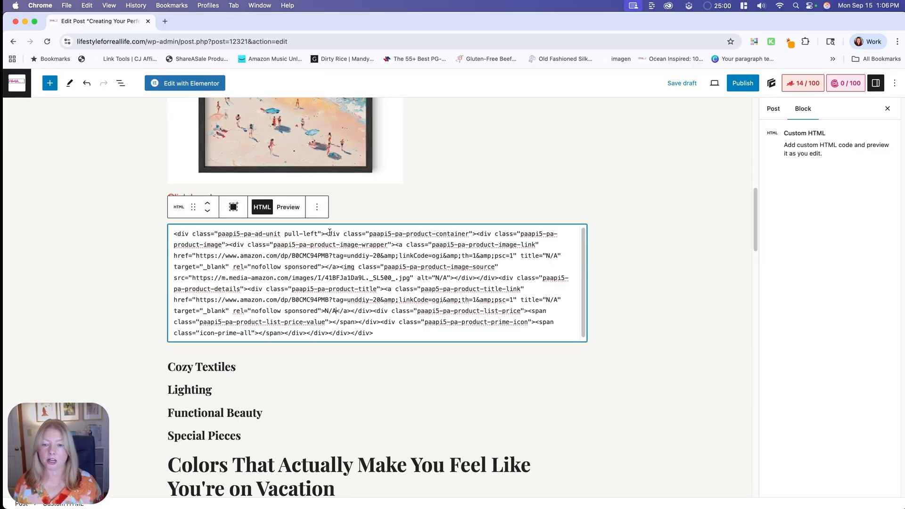
- Replace the title link's N/A text with "Click here!" in the wicker baskets' HTML block and preview the block
left_click(338, 312)
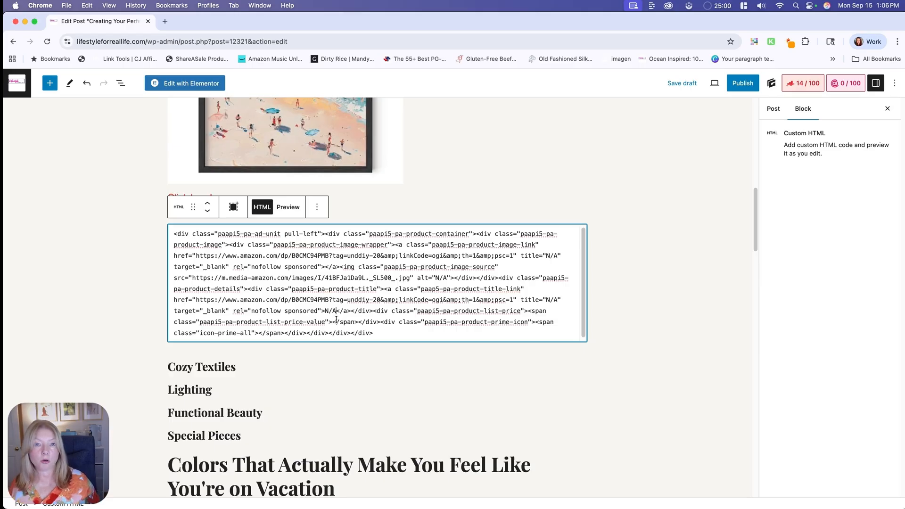
key("BackSpace")
key("BackSpace")
key("BackSpace")
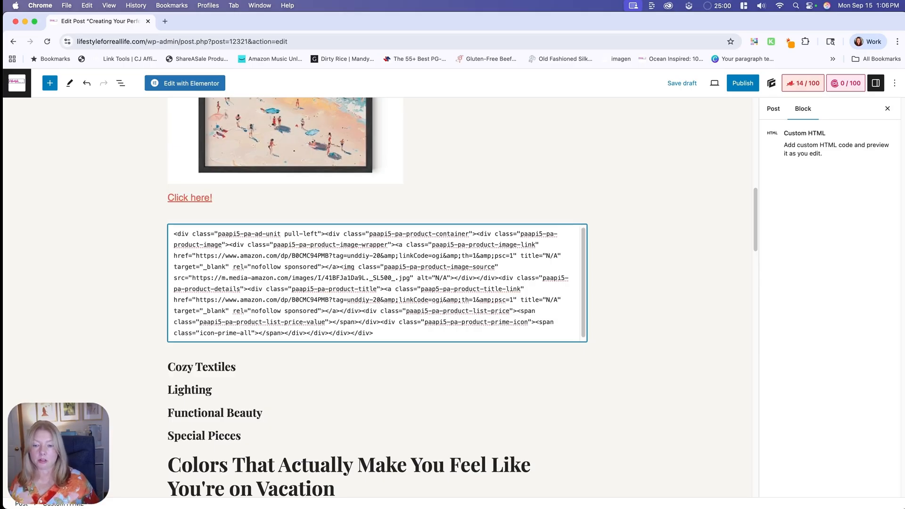
type("Click here!")
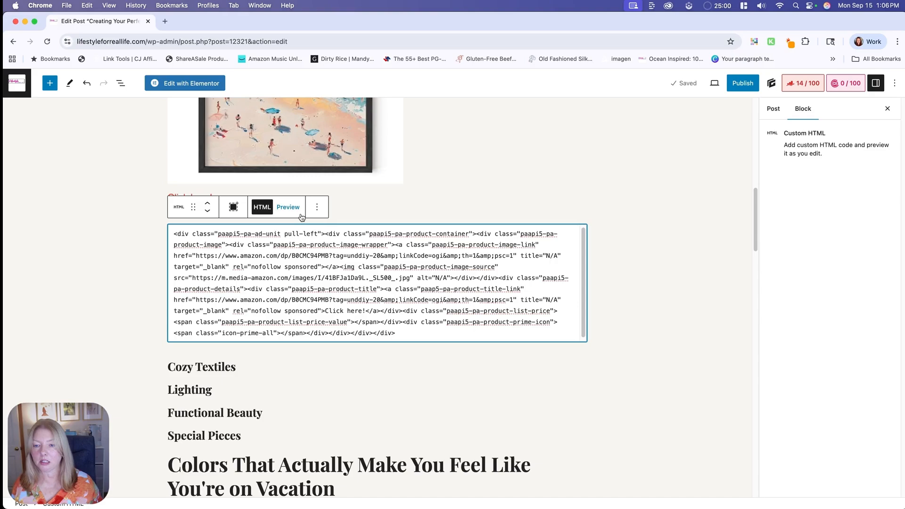
left_click(288, 207)
scroll(495, 316, "down", 5)
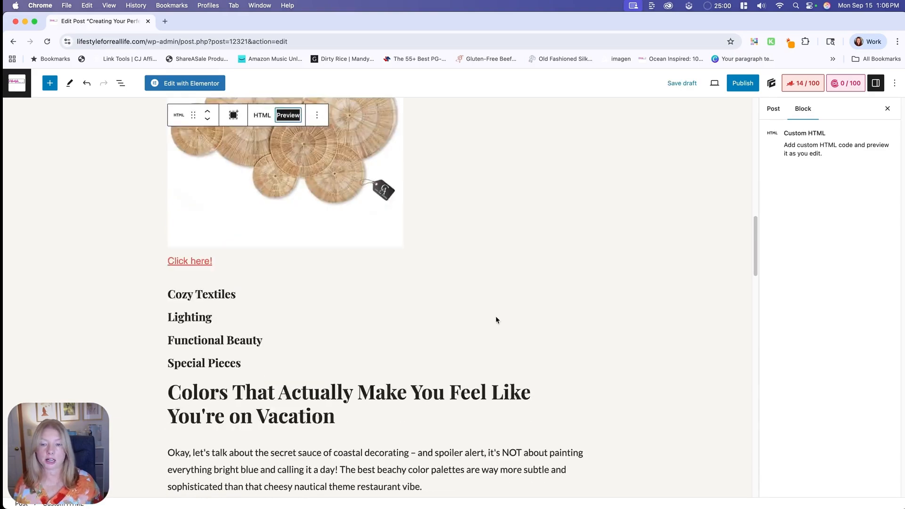
- Insert an empty Custom HTML block between the wicker baskets and the Cozy Textiles heading, and return to the baskets' product page in Brave
left_click(378, 265)
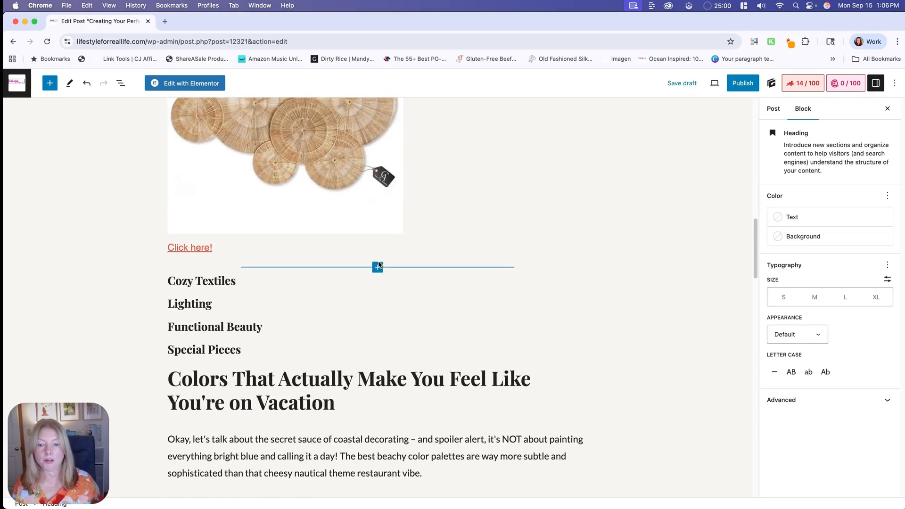
left_click(378, 267)
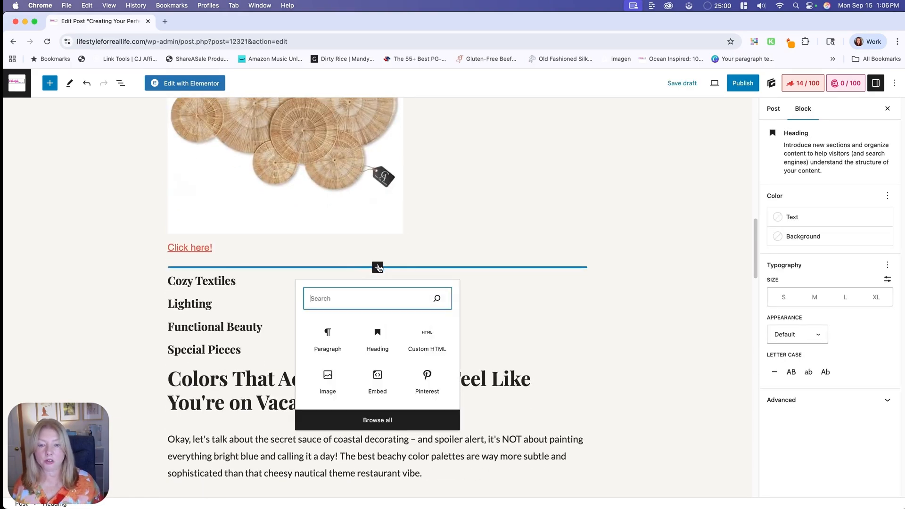
left_click(427, 338)
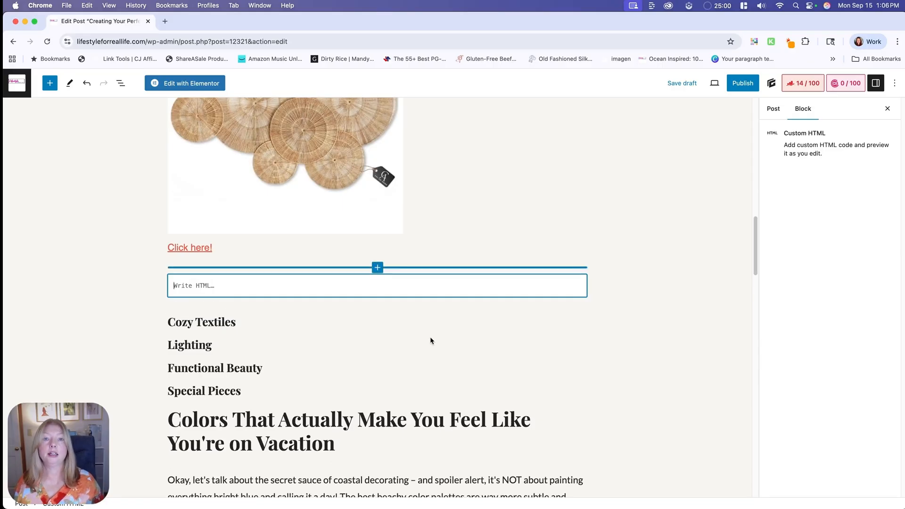
key("super+Tab")
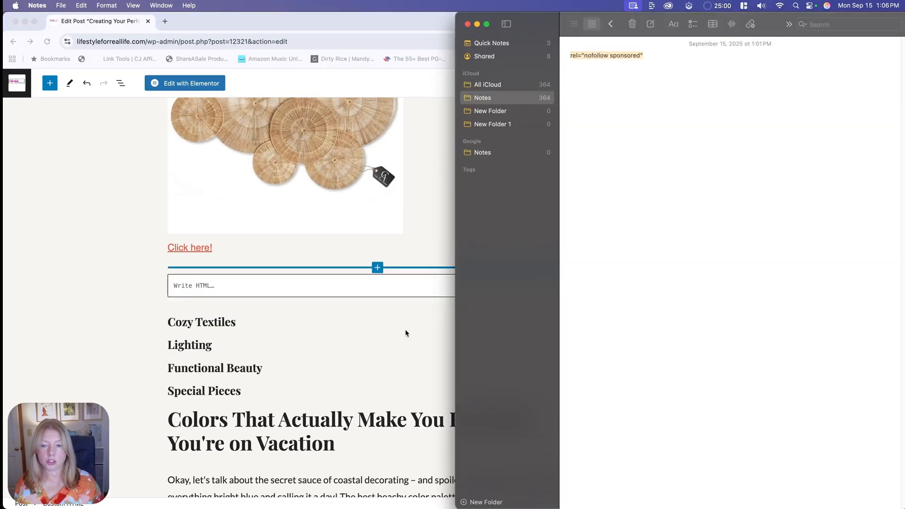
key("super+Tab")
left_click(367, 21)
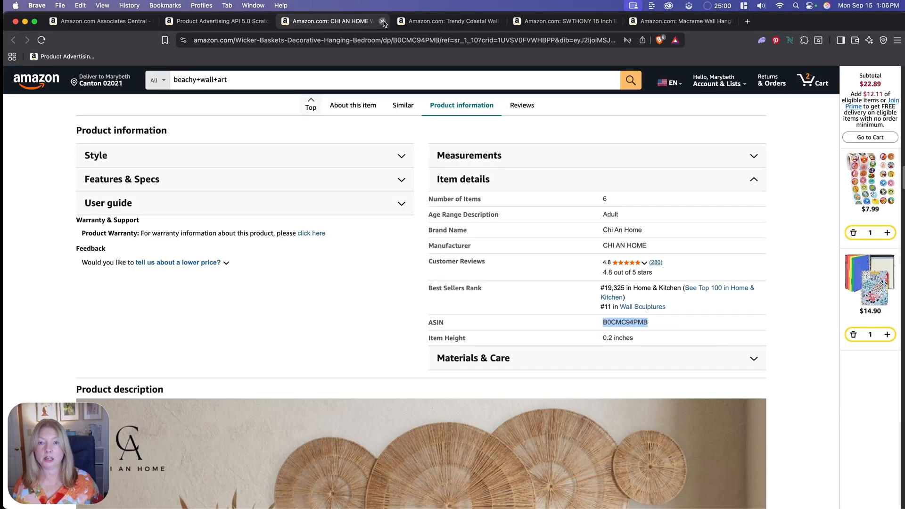
- Close the wicker baskets' product page and copy the ASIN B0DRT4LH84 from the Trendy Coastal Wall Art's item details
left_click(382, 22)
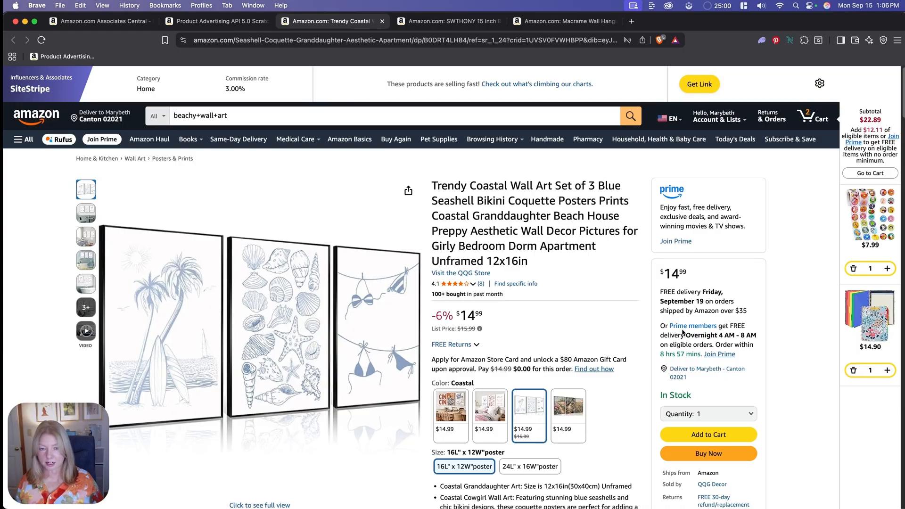
scroll(680, 329, "down", 15)
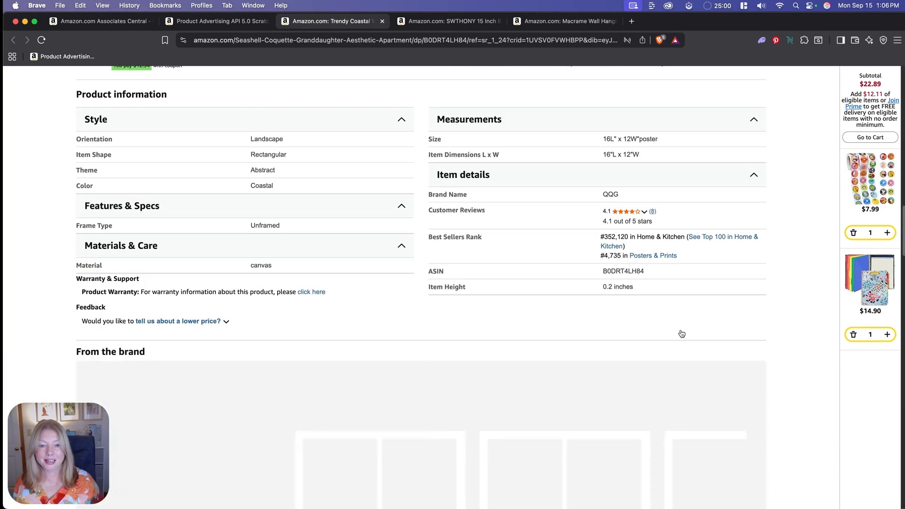
double_click(613, 271)
key("super+c")
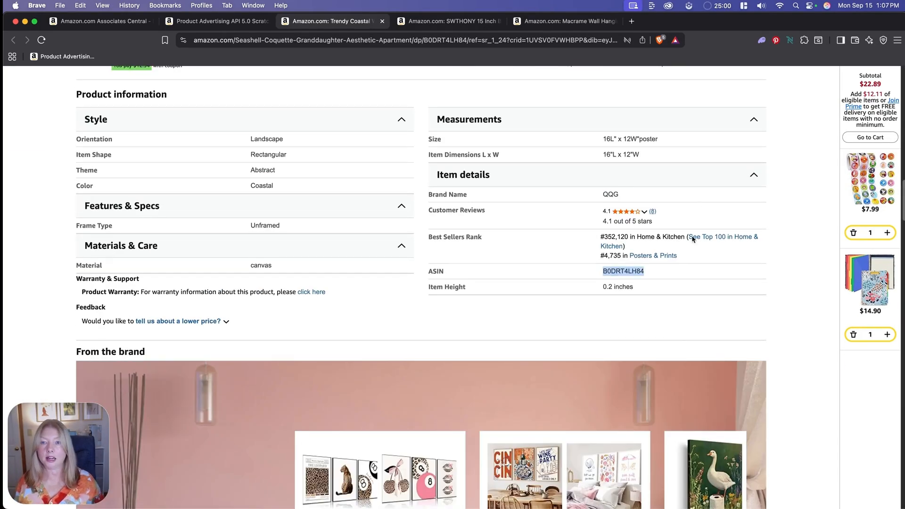
- Replace the ItemIds value in the API Scratchpad with B0DRT4LH84 and run the request
left_click(198, 22)
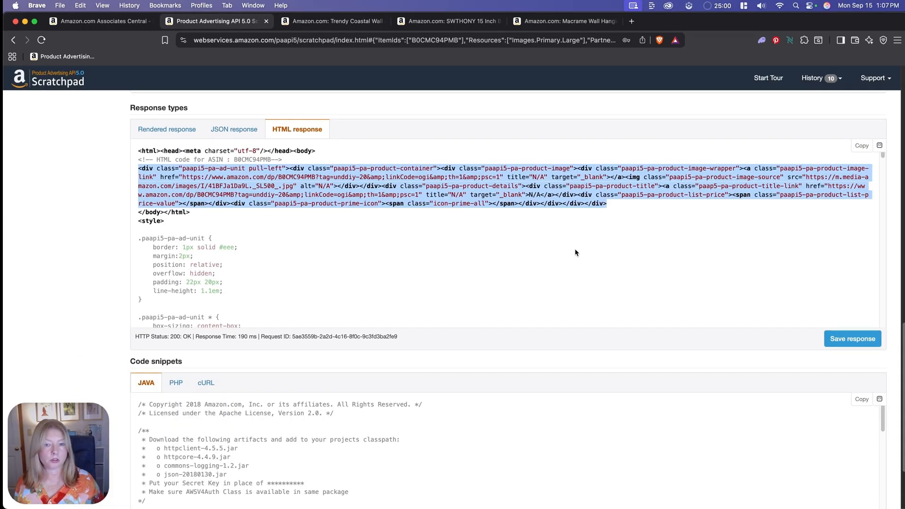
scroll(575, 249, "up", 3)
scroll(575, 248, "up", 10)
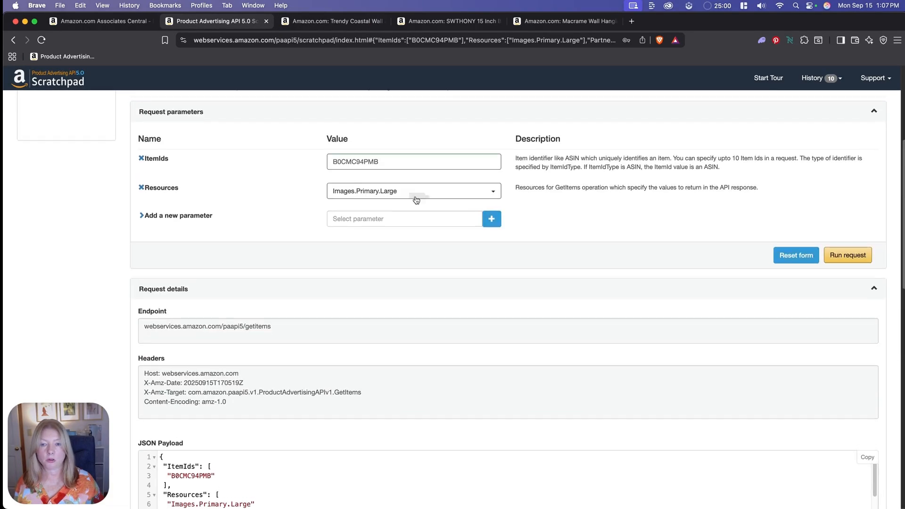
double_click(379, 163)
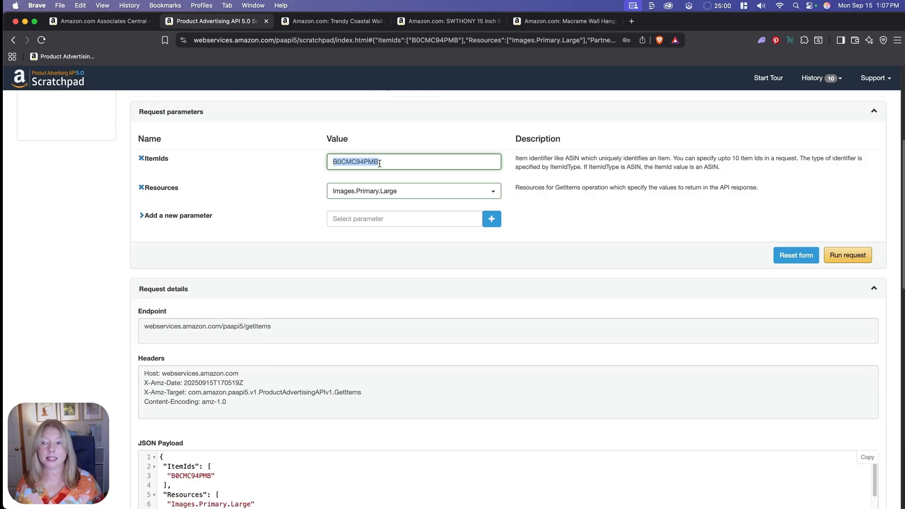
key("super+v")
key("Return")
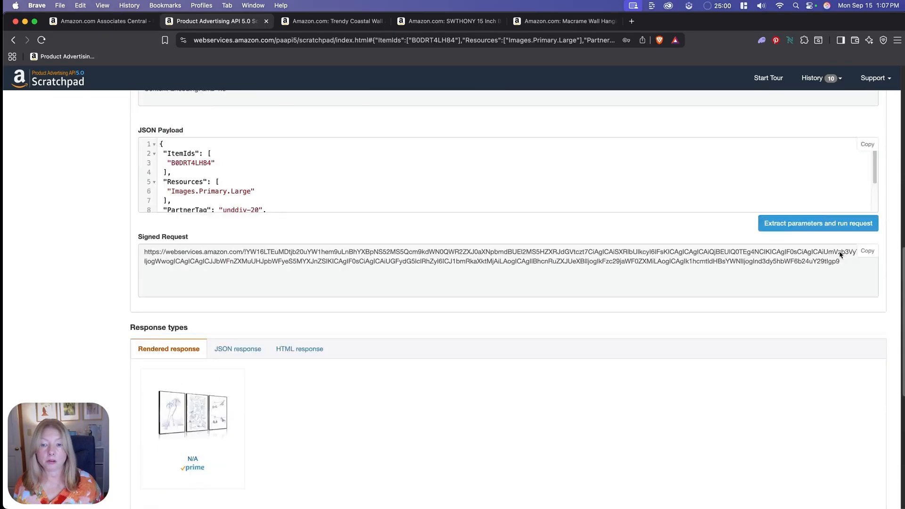
- Copy the product div code from the coastal wall art's HTML response and paste it into the empty Custom HTML block in Chrome
left_click(295, 123)
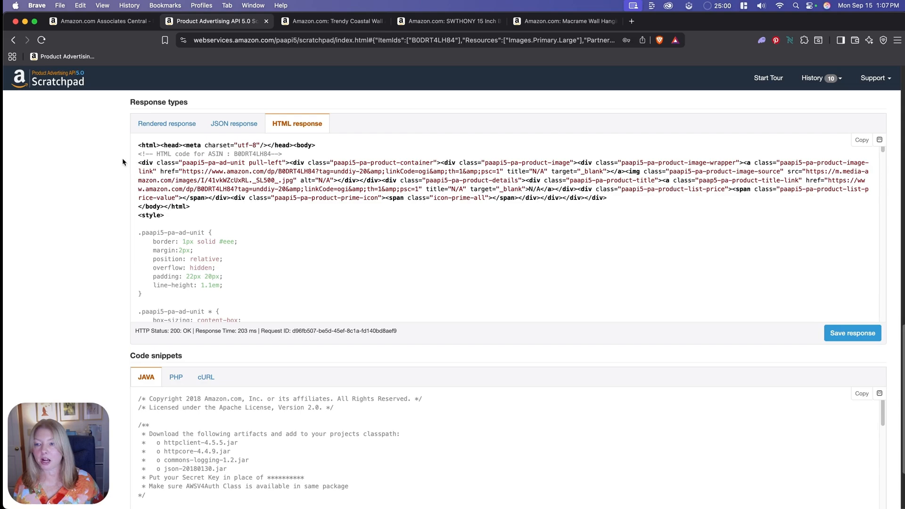
left_click_drag(138, 163, 630, 200)
key("super+c")
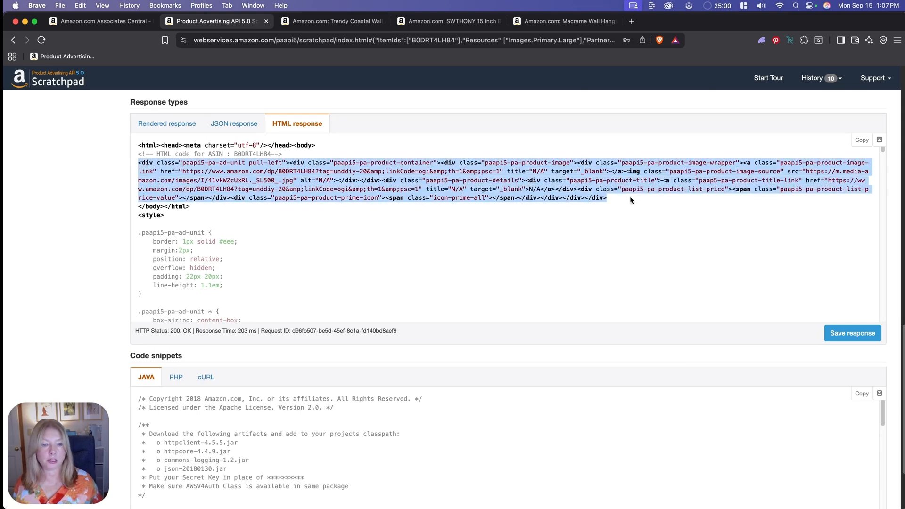
key("super+Tab")
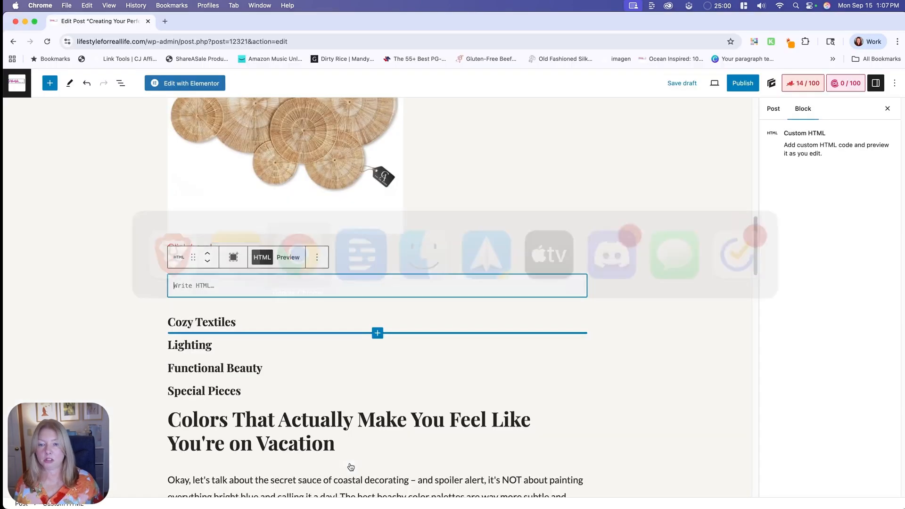
key("super+v")
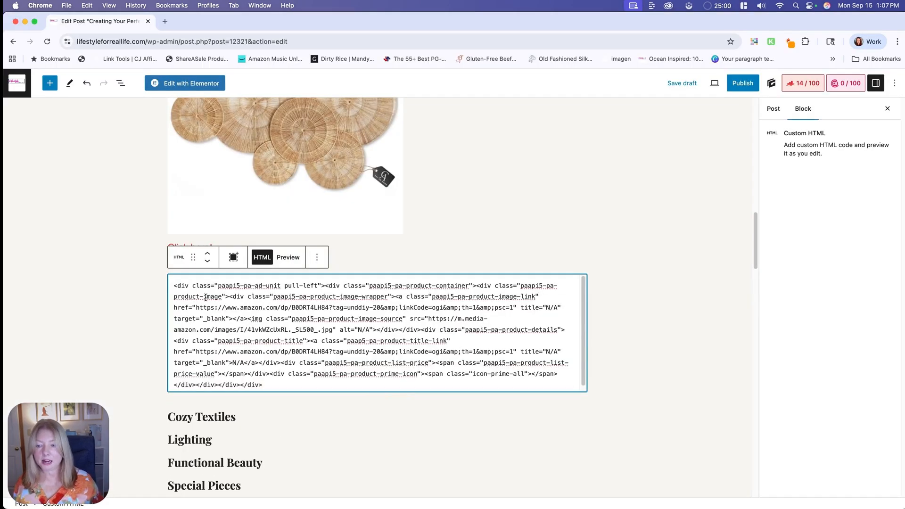
- Copy rel="nofollow sponsored" from Notes and add it after target="_blank" in both the image and title links of the wall art's HTML block
left_click(349, 481)
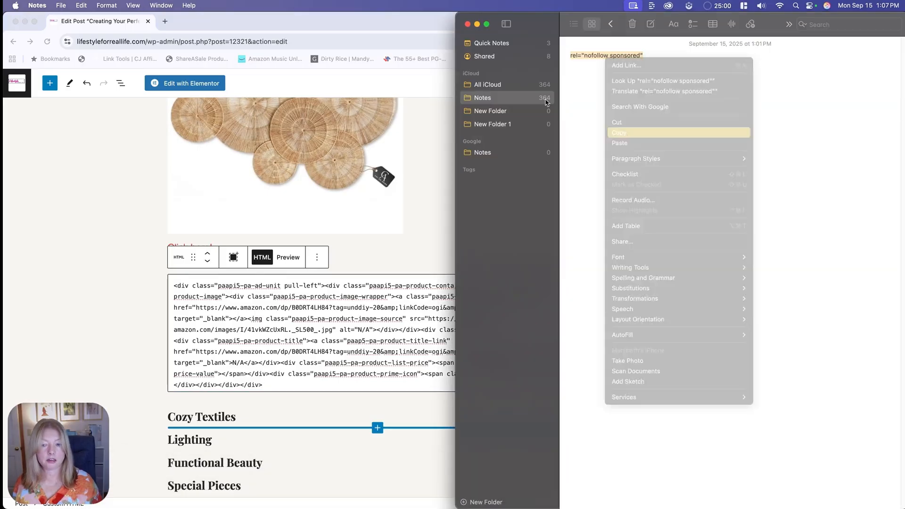
left_click(624, 134)
left_click(363, 330)
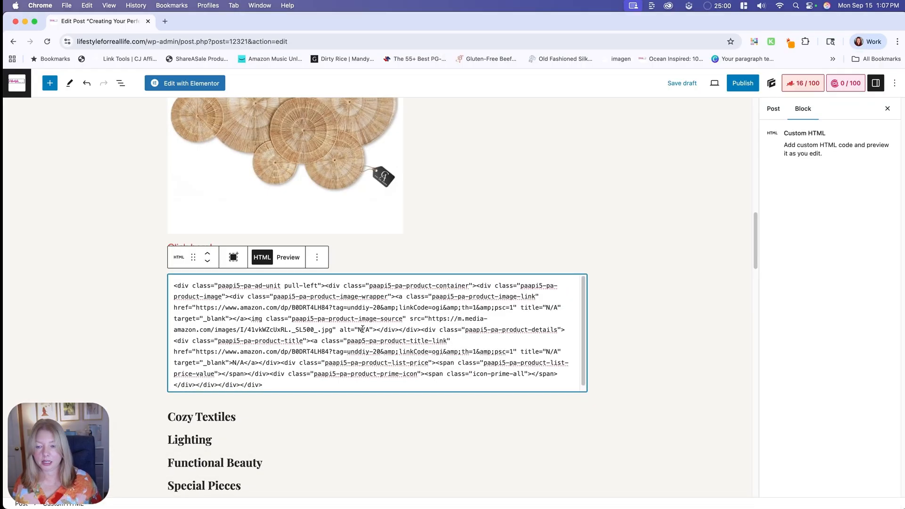
left_click(229, 318)
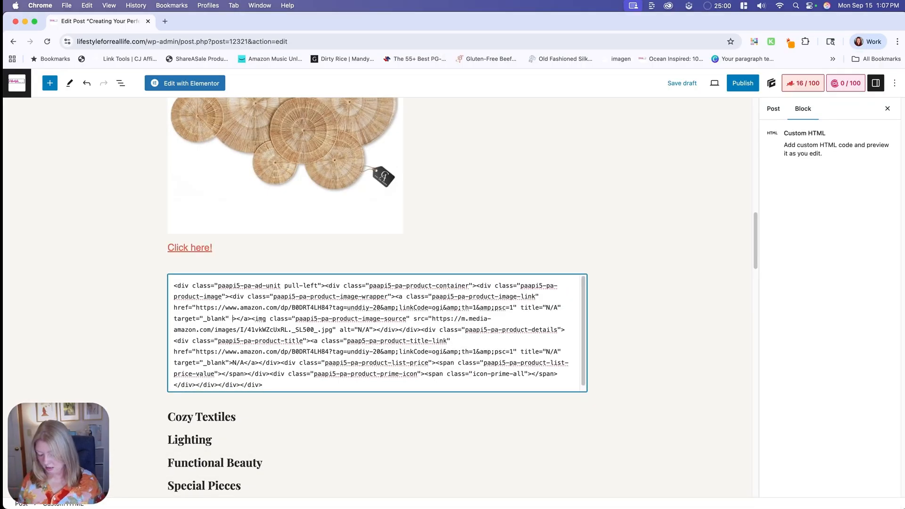
type("rel=\"nofollow sponsored\"")
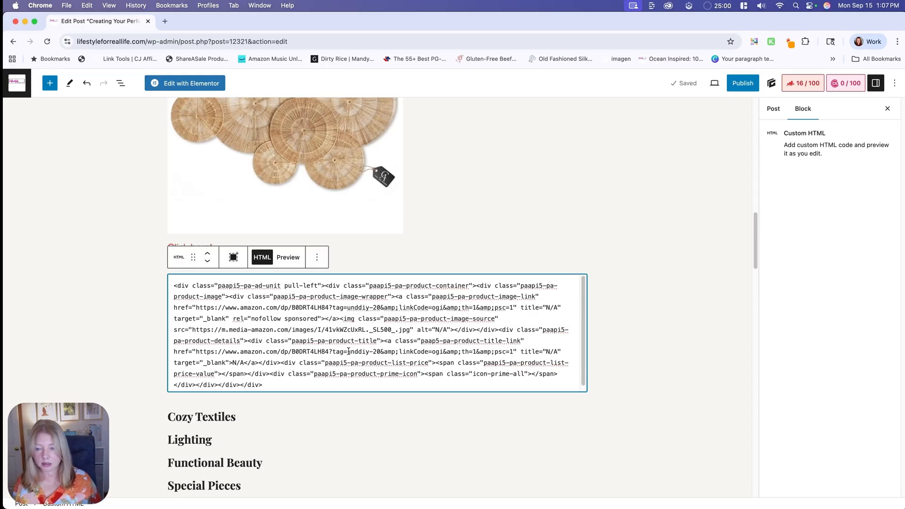
left_click(229, 363)
type("rel=\"nofollow sponsored\"")
- Replace the title link's N/A text with "Click here!" in the coastal wall art's HTML block and preview the block
left_click(336, 363)
key("BackSpace")
key("BackSpace")
key("BackSpace")
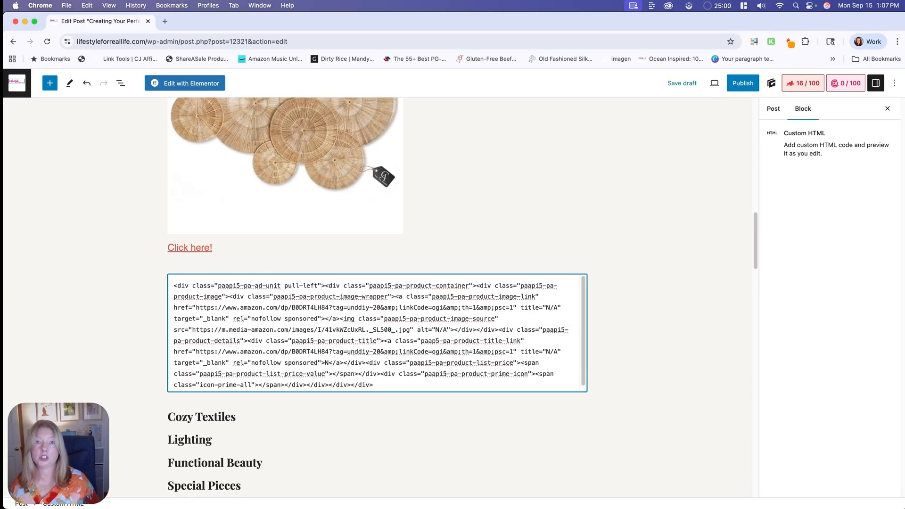
type("Click here!")
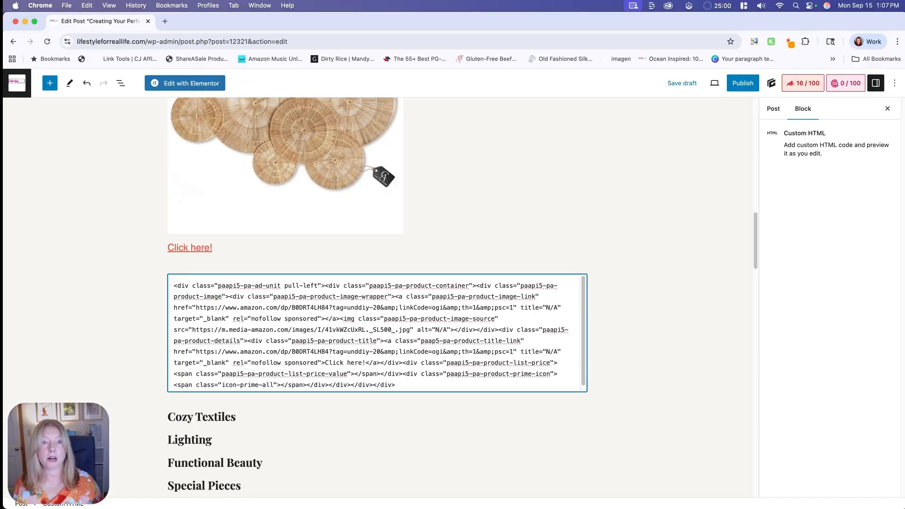
left_click(282, 257)
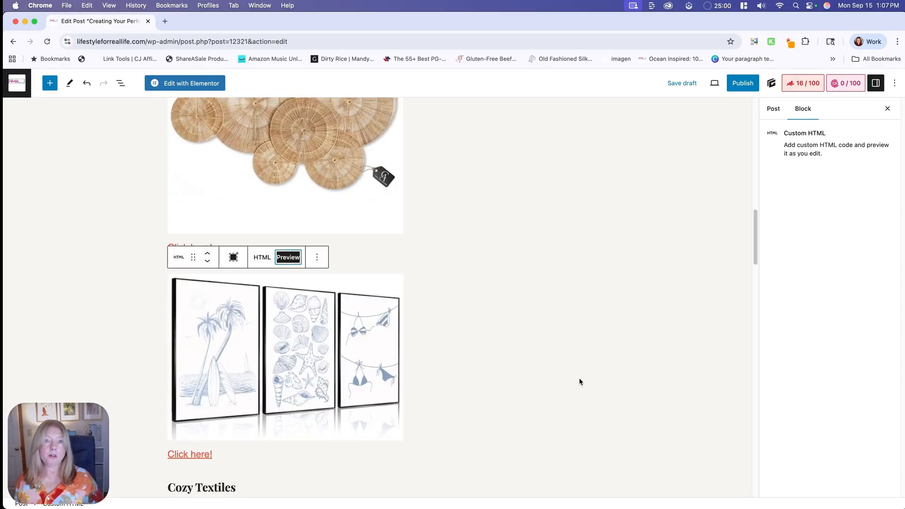
- Return to the Trendy Coastal Wall Art's product page in Brave and close it
key("super+Tab")
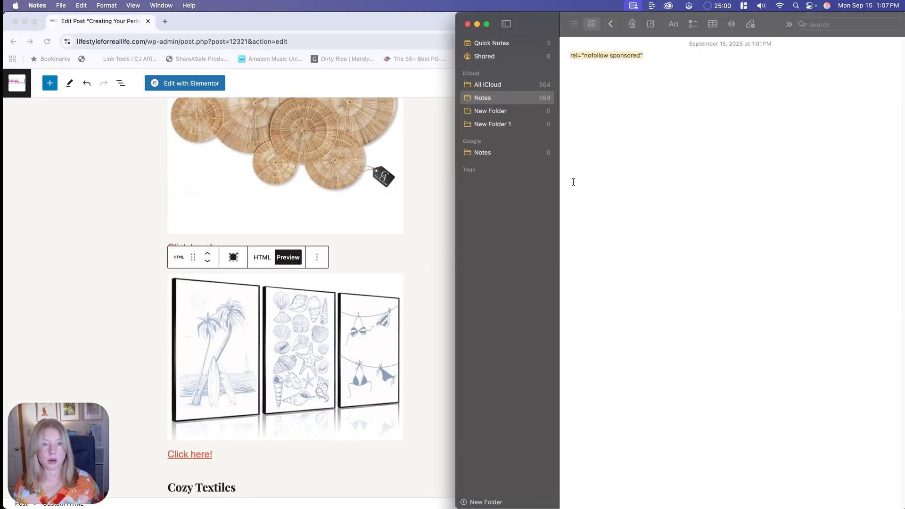
key("super+Tab")
left_click(338, 21)
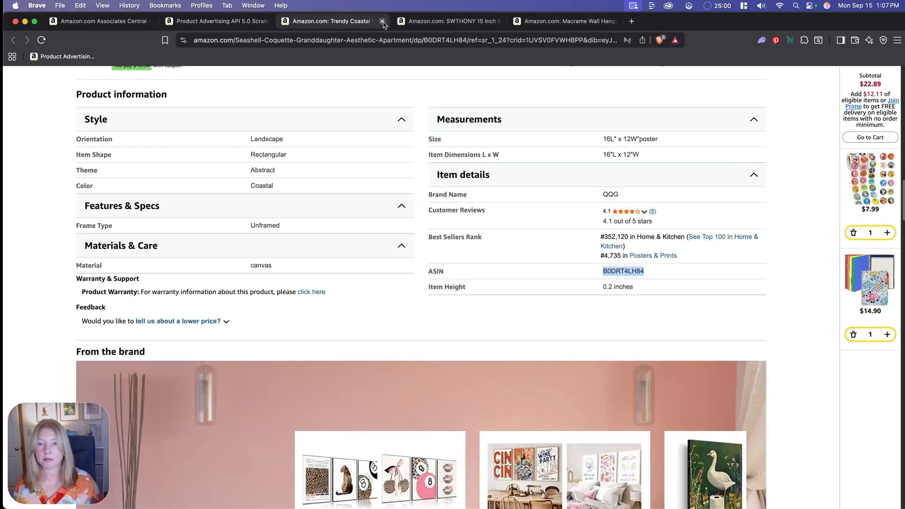
scroll(342, 311, "up", 5)
scroll(345, 305, "up", 10)
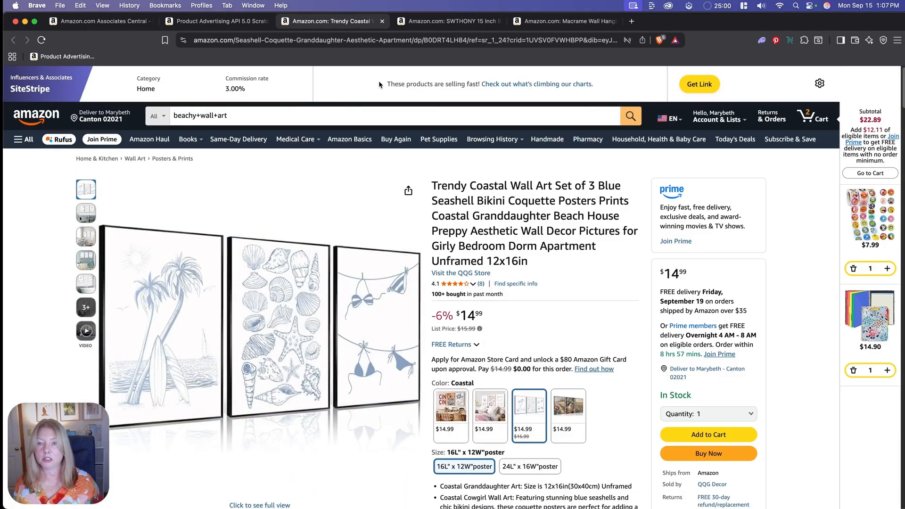
left_click(381, 21)
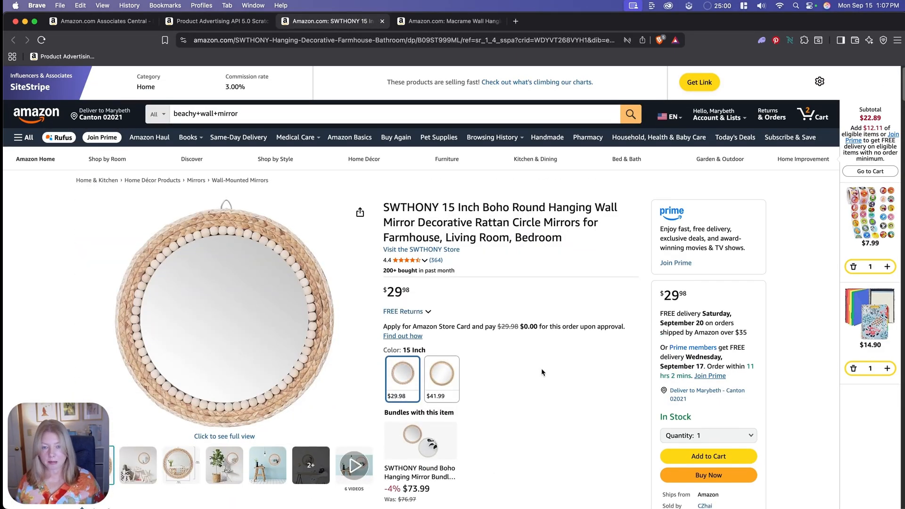
- Expand the item details in the SWTHONY round mirror's product information and copy its ASIN B09ST999ML
scroll(540, 368, "down", 15)
scroll(540, 377, "down", 20)
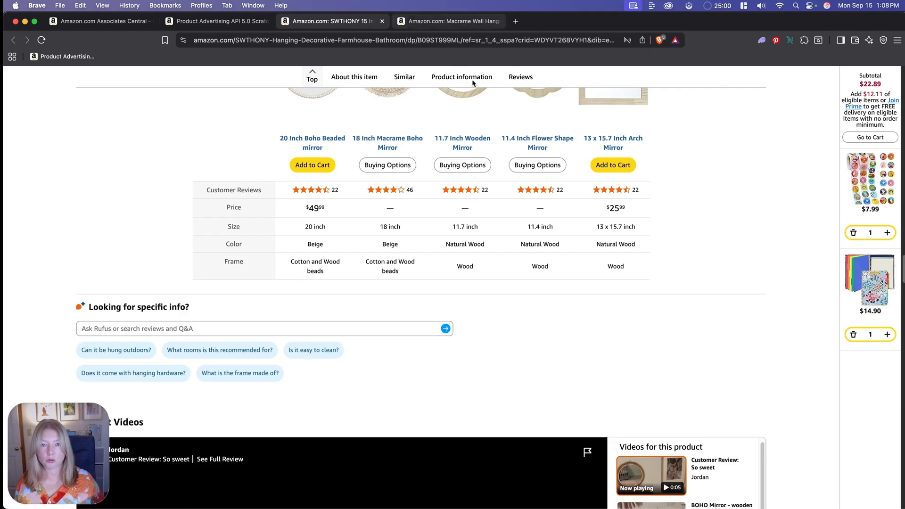
left_click(471, 78)
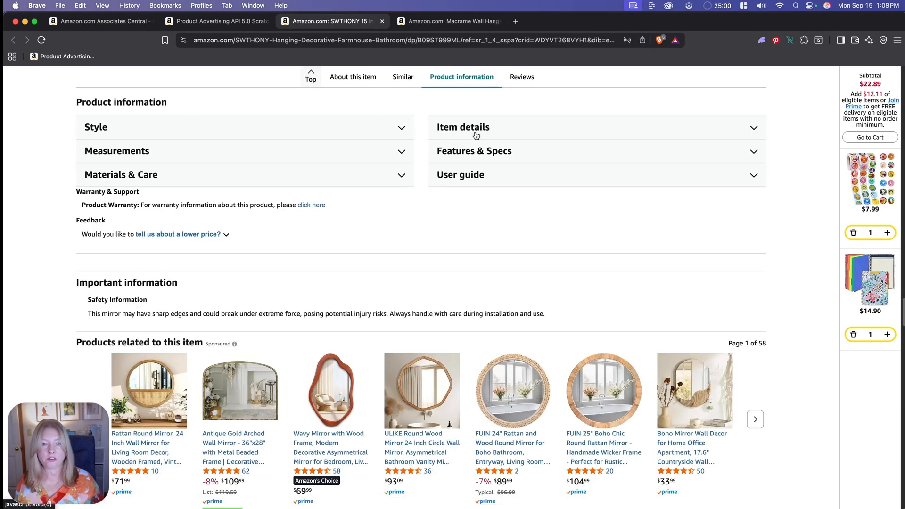
left_click(476, 133)
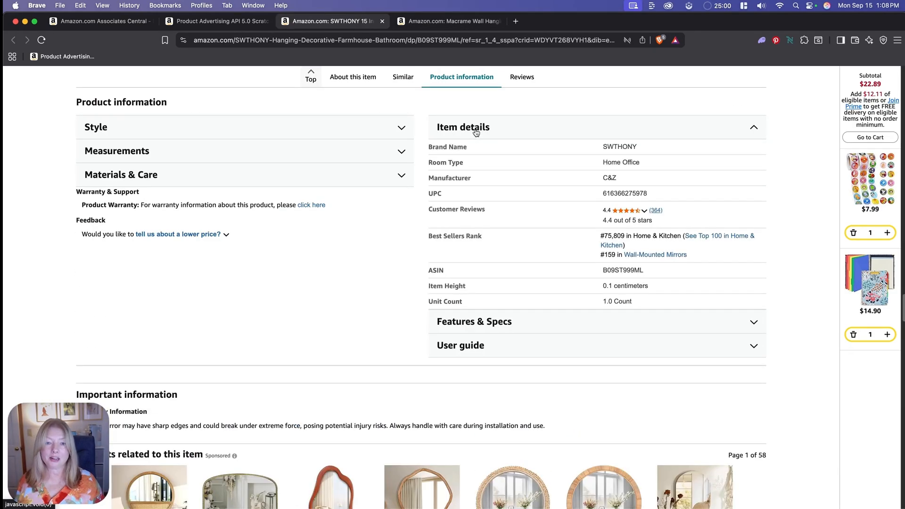
double_click(617, 271)
key("super+c")
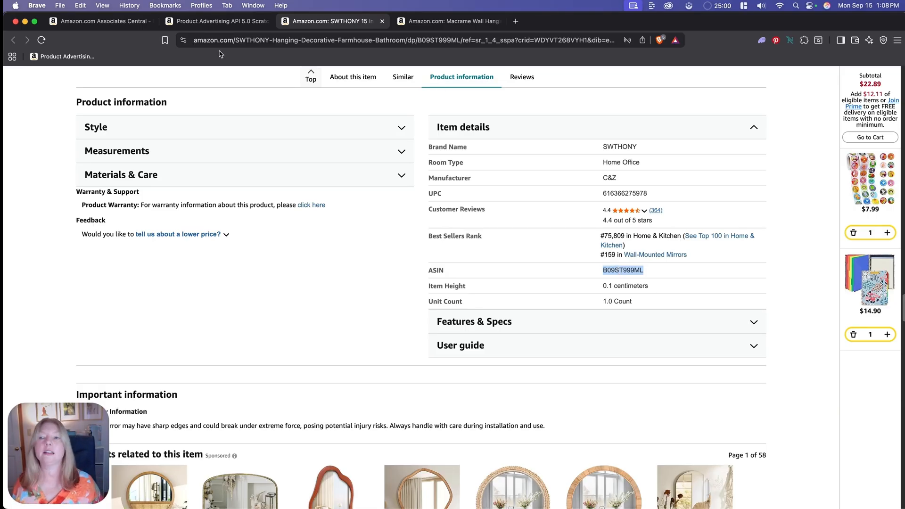
- Set ItemIds to B09ST999ML in the API Scratchpad and run the request for the mirror
left_click(214, 21)
scroll(426, 293, "up", 10)
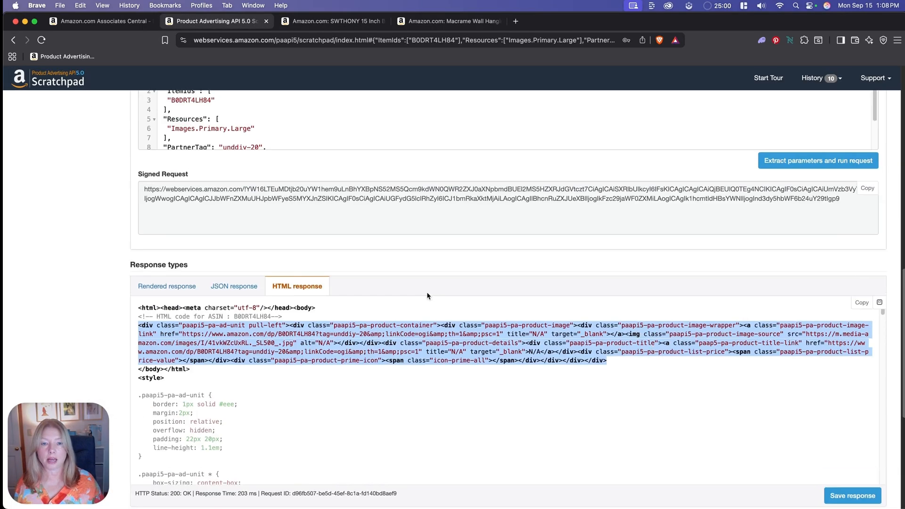
double_click(379, 153)
key("super+v")
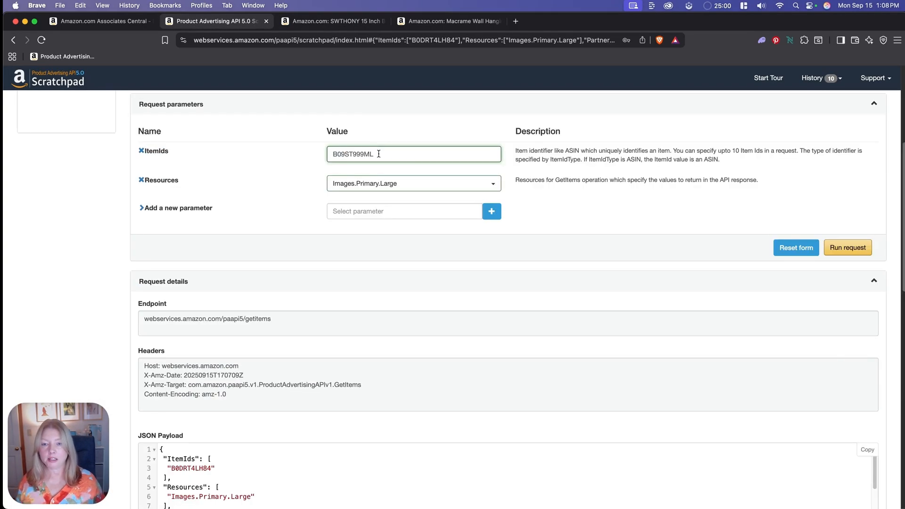
left_click(847, 249)
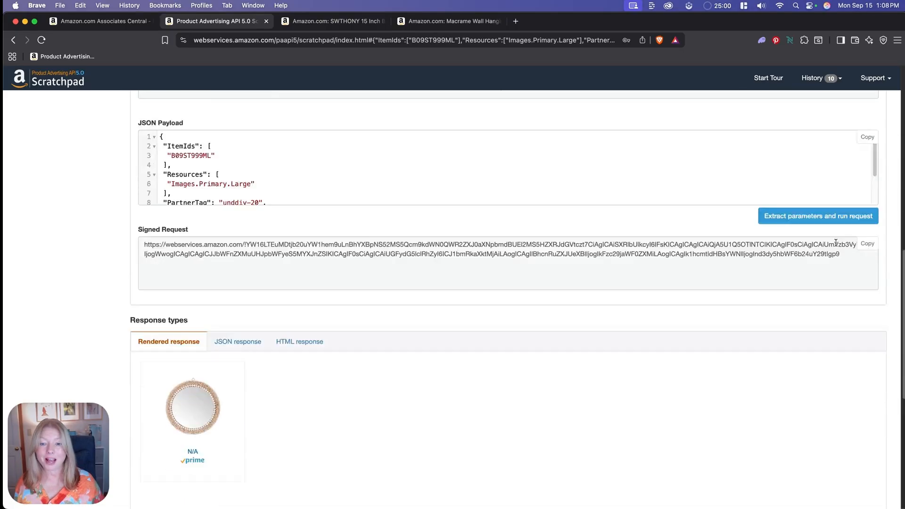
- Open the HTML response for the mirror and copy its product div code
left_click(301, 126)
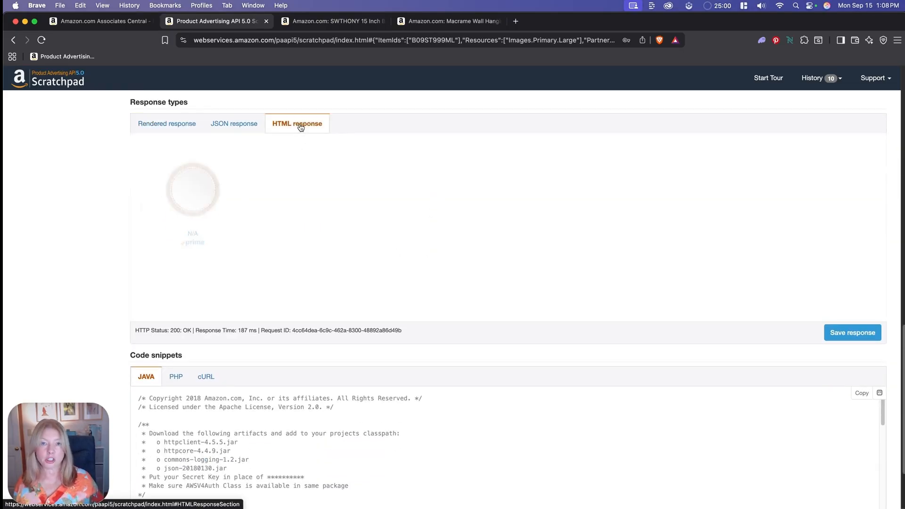
left_click_drag(139, 163, 635, 202)
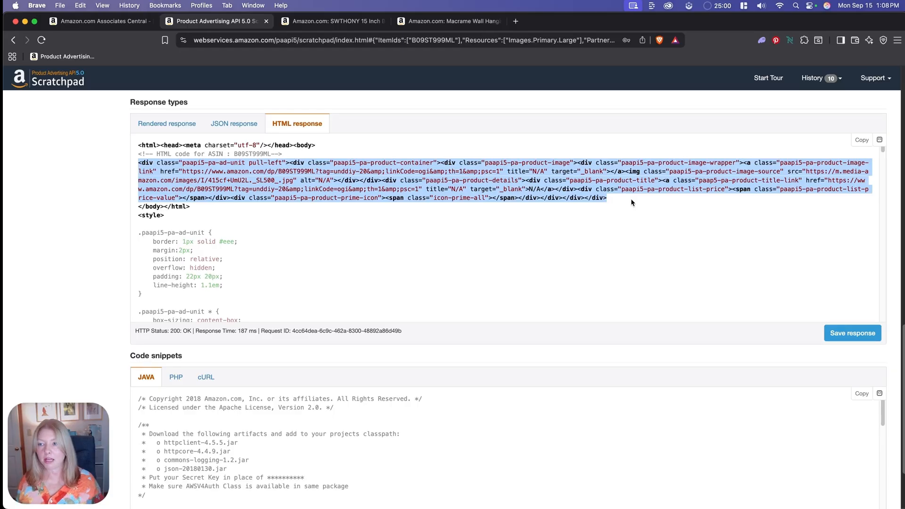
key("super+c")
- Insert a Custom HTML block between the coastal wall art and the Cozy Textiles heading in Chrome, and paste the mirror's code into it
key("super+Tab")
key("super+Tab")
key("Tab")
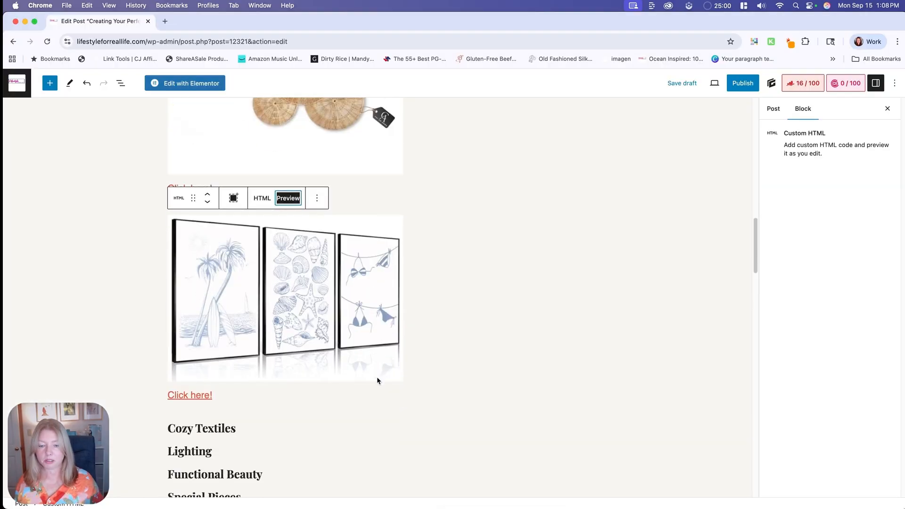
left_click(382, 411)
left_click(417, 313)
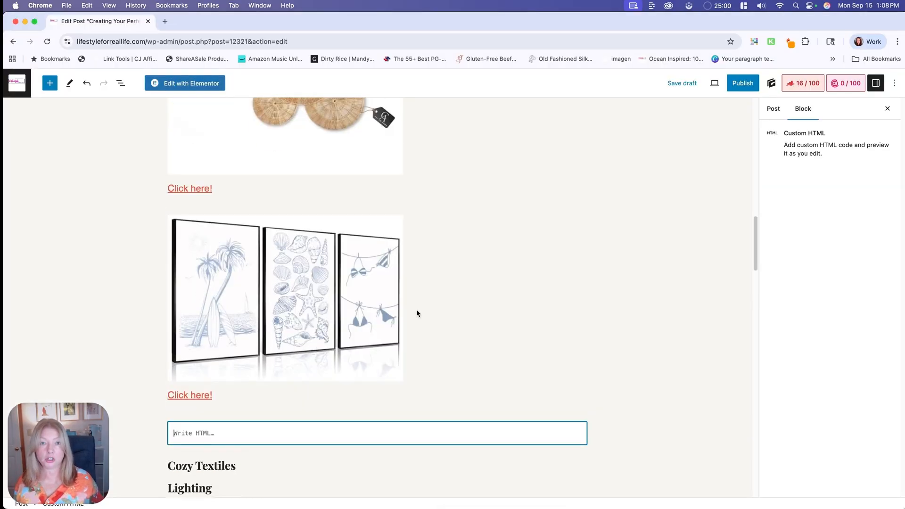
key("super+v")
scroll(357, 419, "down", 1)
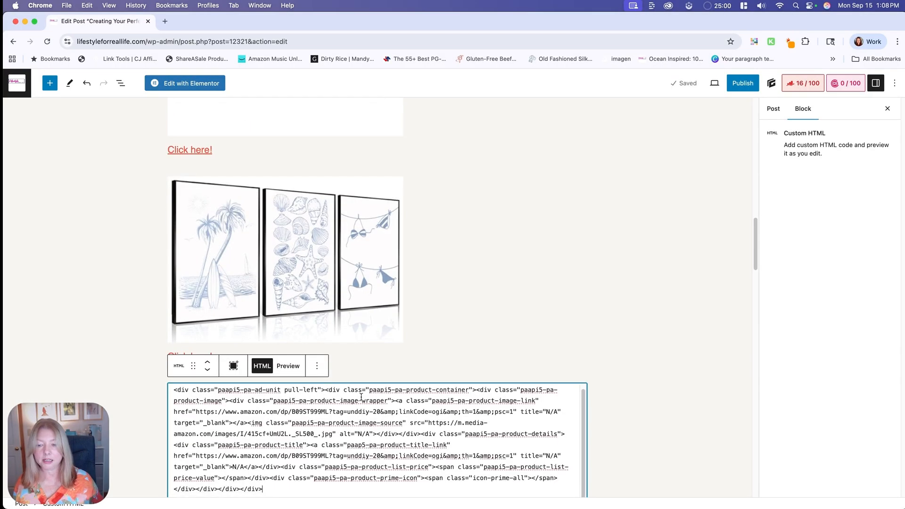
- Copy rel="nofollow sponsored" from Notes and add it after target="_blank" in both links of the mirror's HTML code in Chrome
mouse_move(431, 499)
left_click(342, 486)
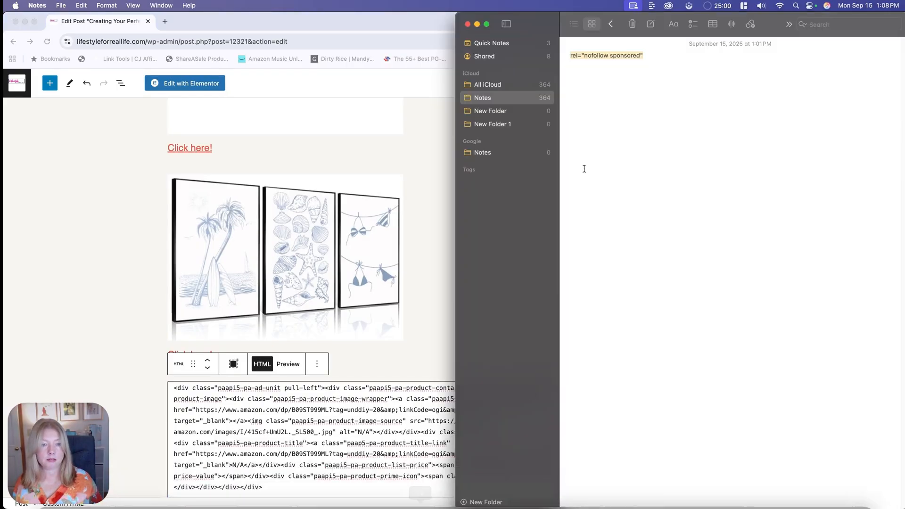
left_click(246, 430)
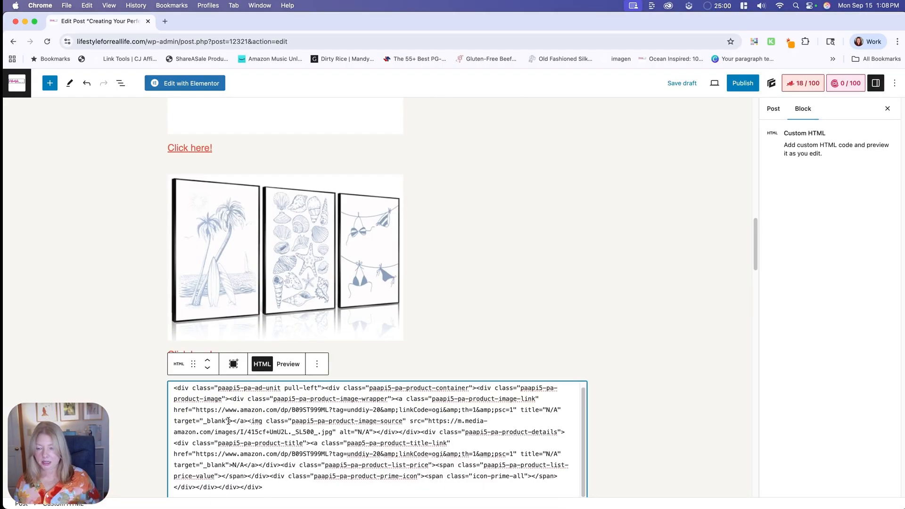
left_click(228, 421)
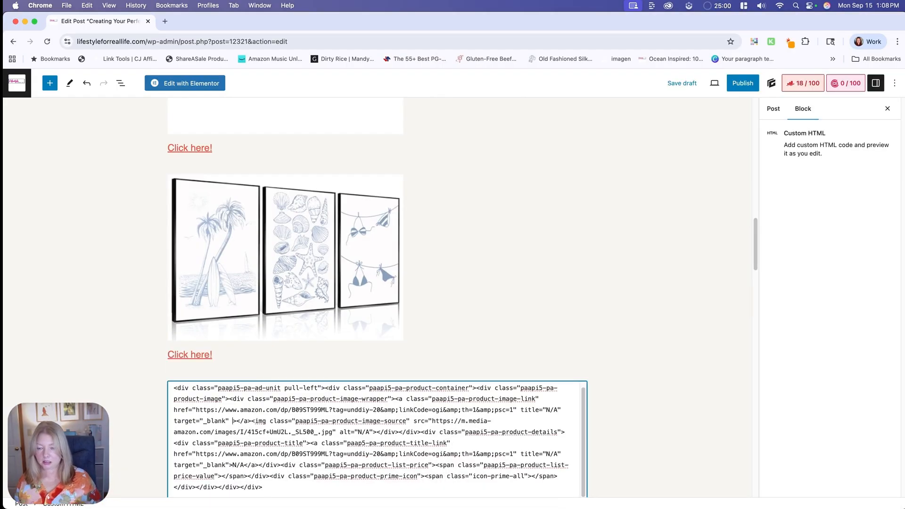
key("super+v")
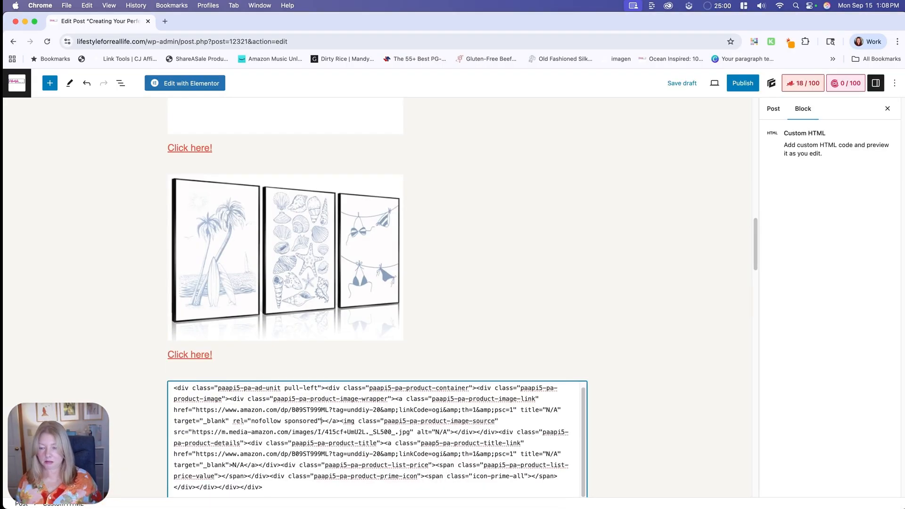
left_click(230, 465)
key("super+v")
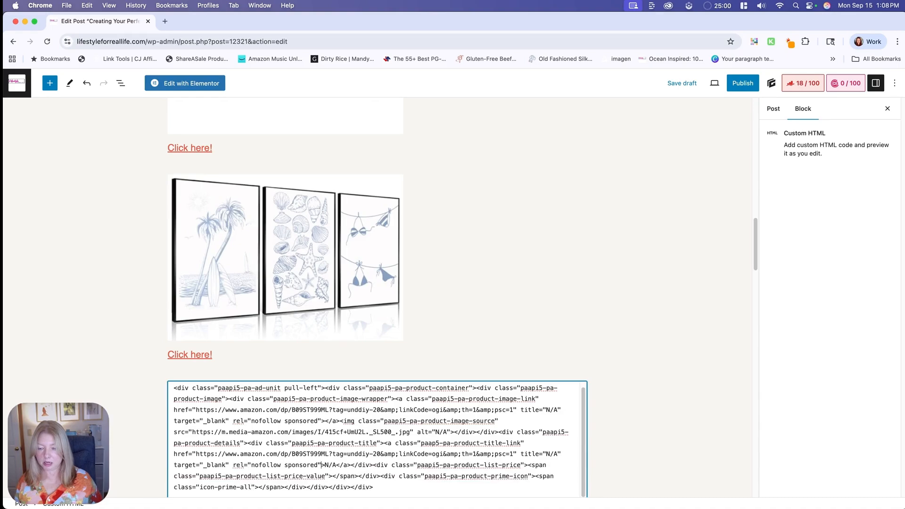
- Replace the N/A link text in the mirror's code with "Click here!" and preview the block
left_click(326, 465)
key("Delete")
key("Delete")
key("Delete")
type("Click here!")
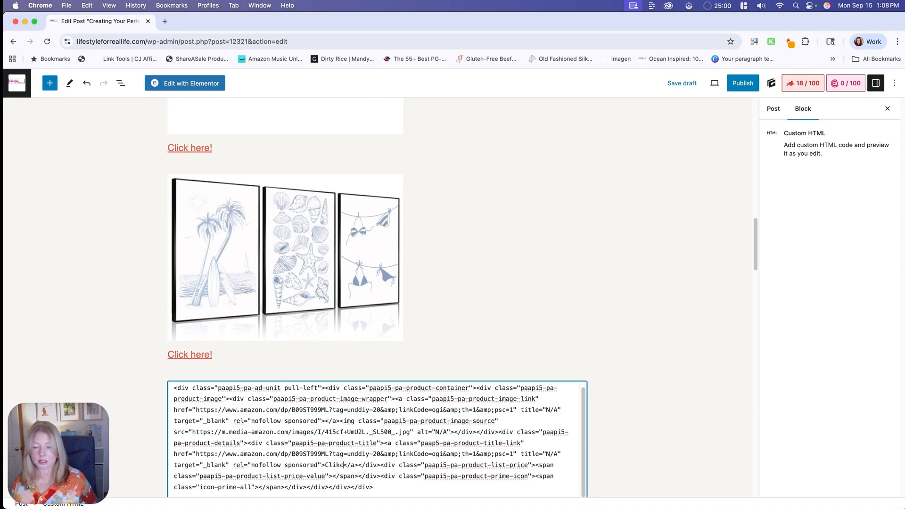
left_click(287, 365)
scroll(557, 334, "down", 5)
scroll(556, 331, "down", 2)
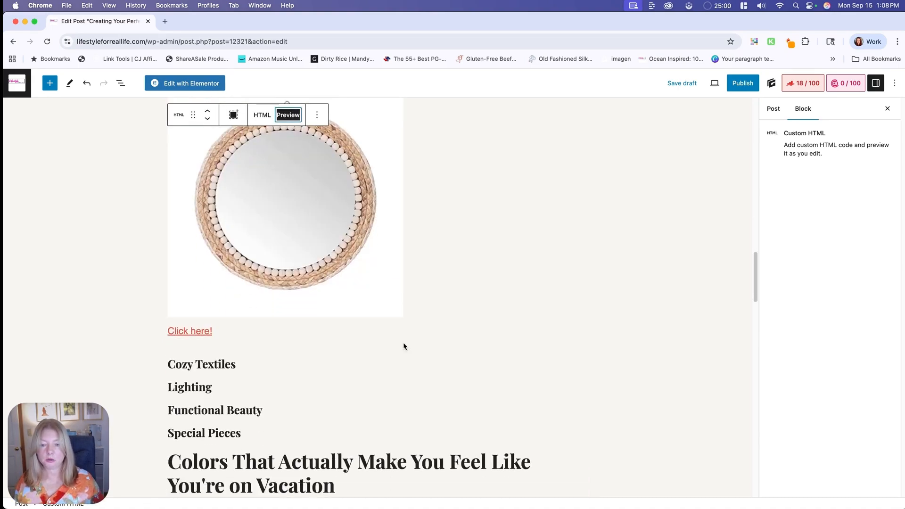
- Insert an empty Custom HTML block between the mirror and the Cozy Textiles heading
left_click(381, 349)
left_click(511, 344)
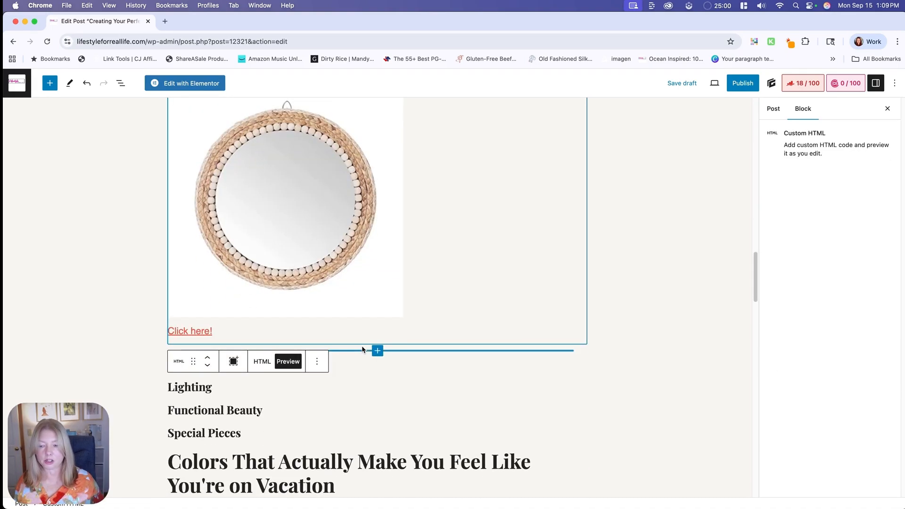
left_click(376, 350)
left_click(434, 242)
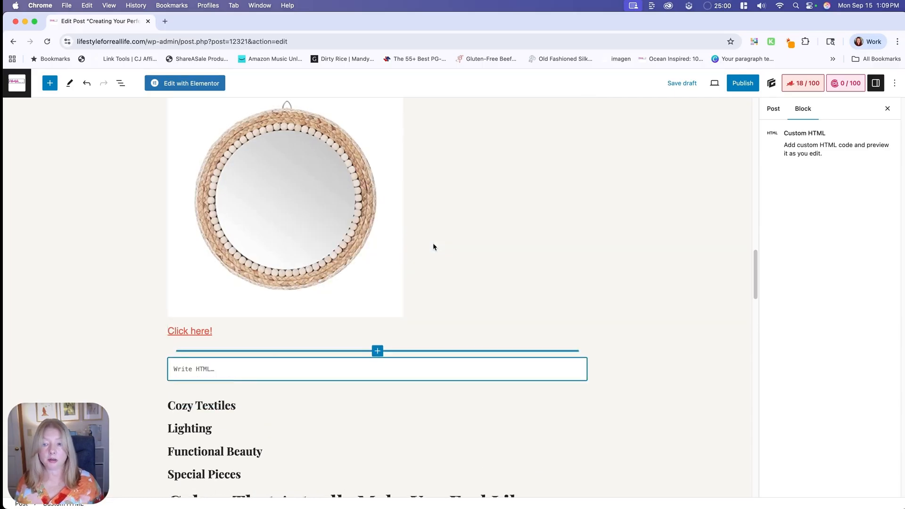
- Switch to Brave, close the mirror's product page, and copy ASIN B0F7R8MP89 from the macrame wall hanging's item details
key("super+Tab")
key("super+Tab")
key("super+Tab")
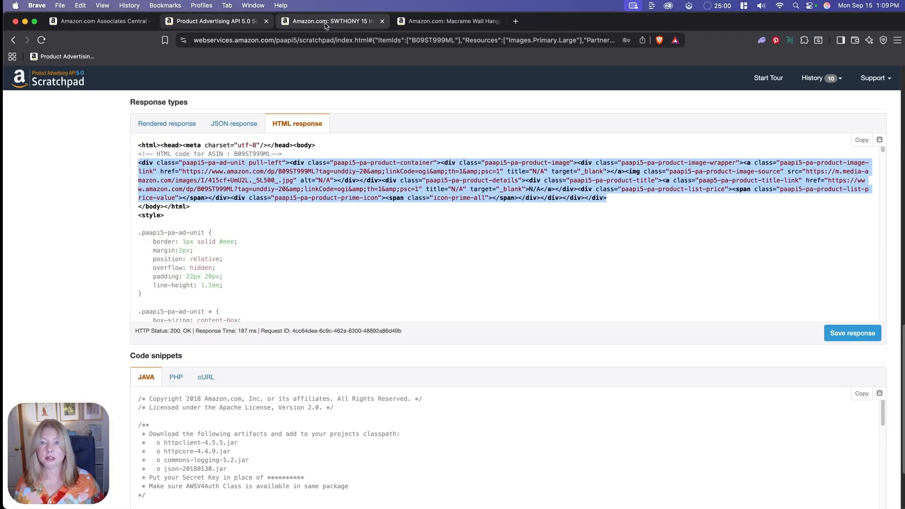
left_click(365, 23)
left_click(382, 21)
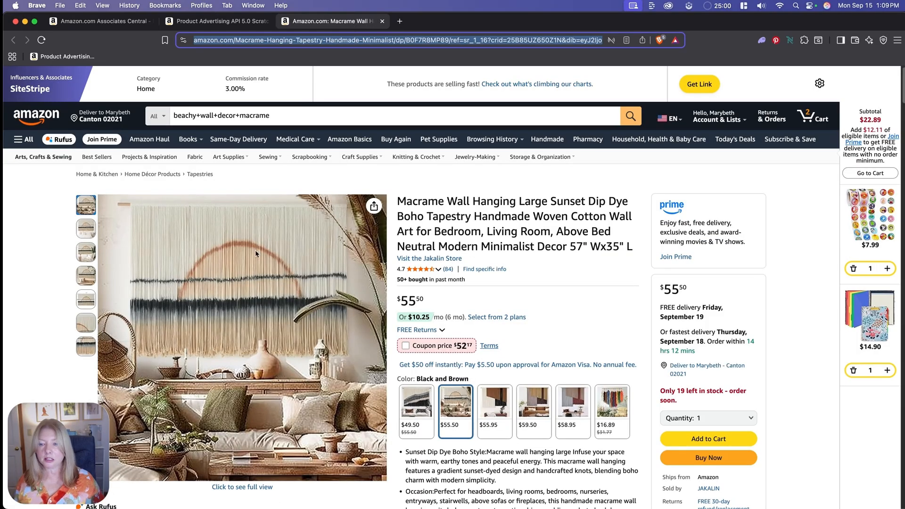
scroll(578, 348, "down", 4)
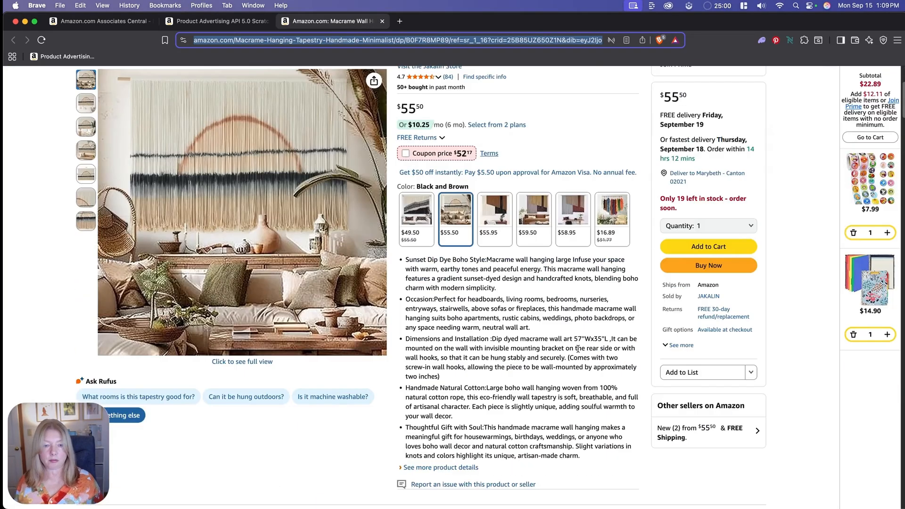
scroll(577, 348, "down", 15)
left_click(490, 277)
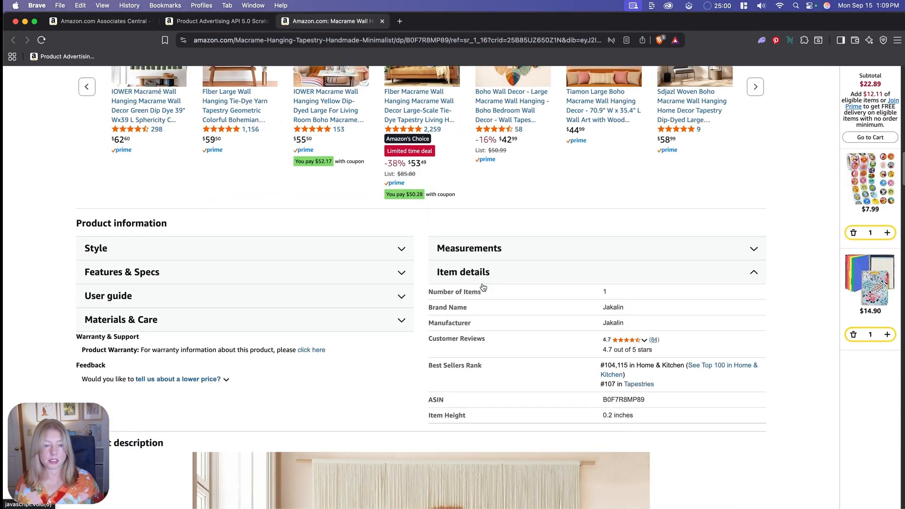
double_click(637, 398)
key("super+c")
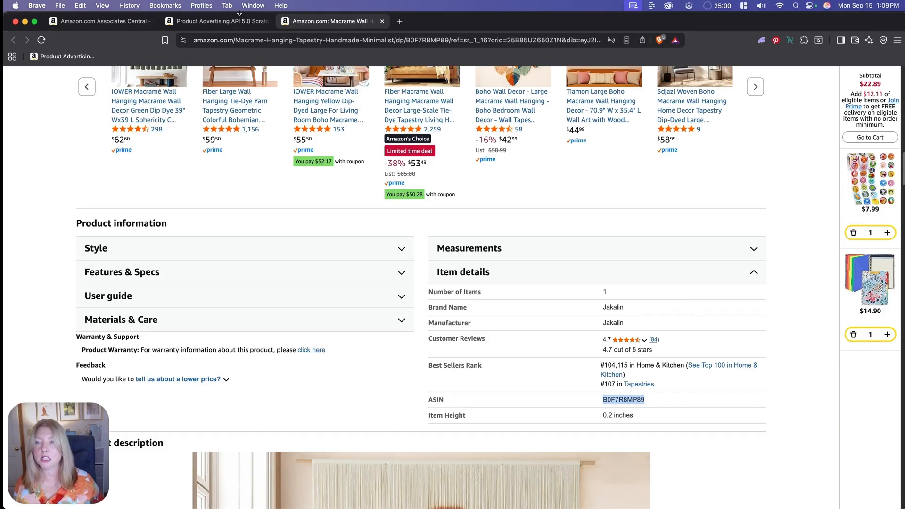
- Set ItemIds to B0F7R8MP89 in the API Scratchpad and run the request for the macrame wall hanging
left_click(219, 21)
scroll(352, 323, "up", 15)
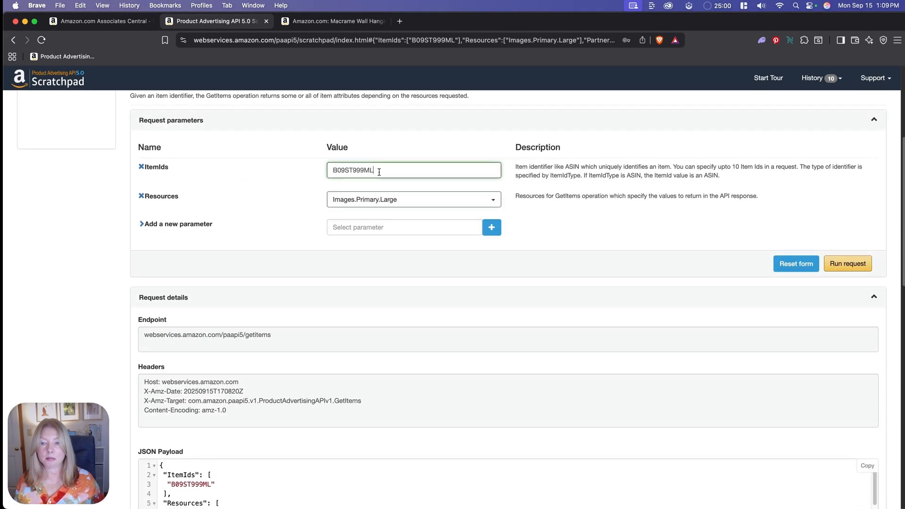
double_click(378, 171)
key("super+v")
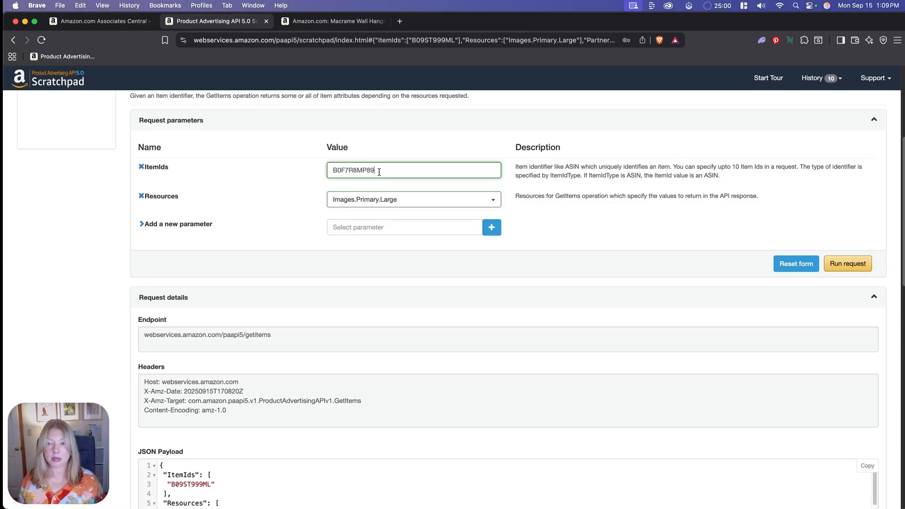
left_click(854, 265)
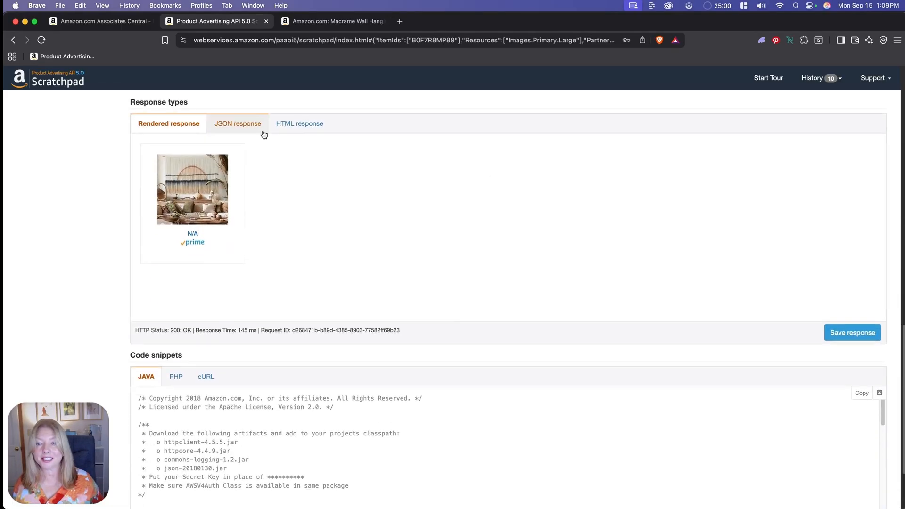
- Copy the macrame hanging's product div code from the HTML response and paste it into the empty Custom HTML block in Chrome
left_click(300, 121)
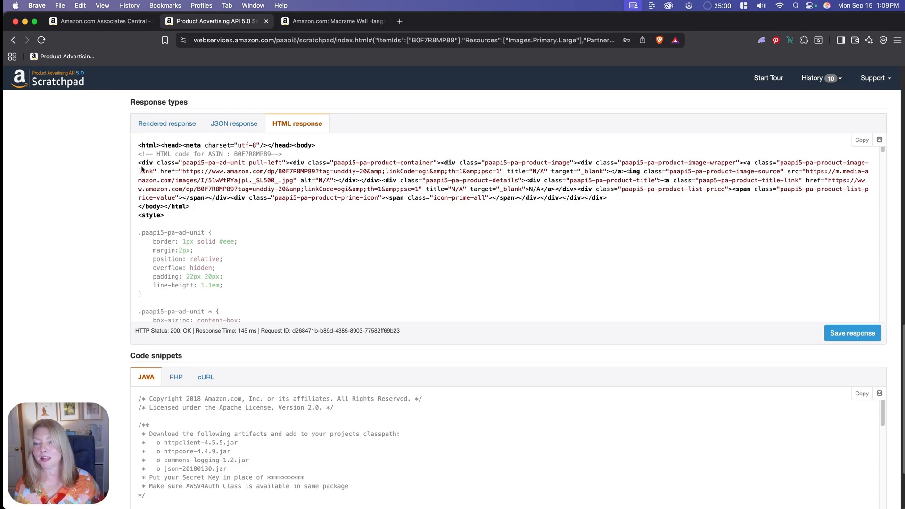
left_click_drag(139, 161, 240, 209)
key("super+c")
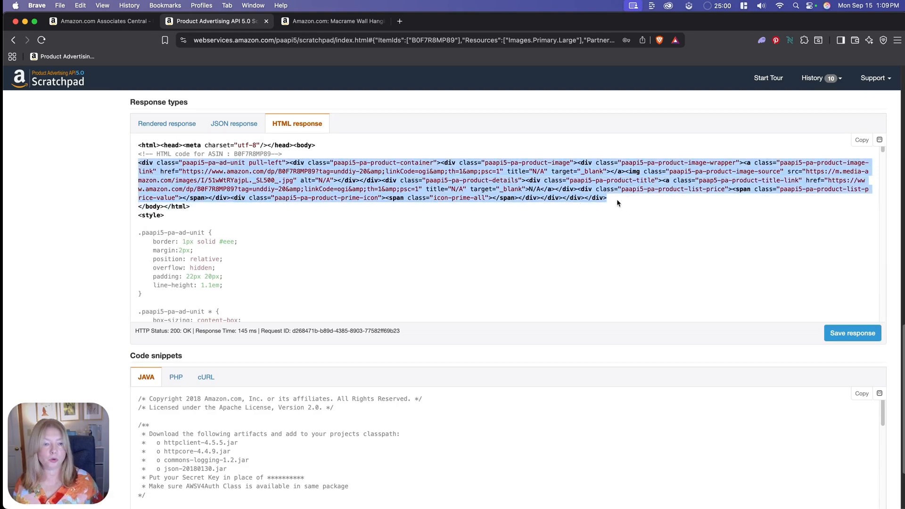
key("super+Tab")
- Copy rel="nofollow sponsored" from Notes and add it after target="_blank" in both links of the macrame hanging's code in Chrome
key("super+Tab")
key("super+Tab")
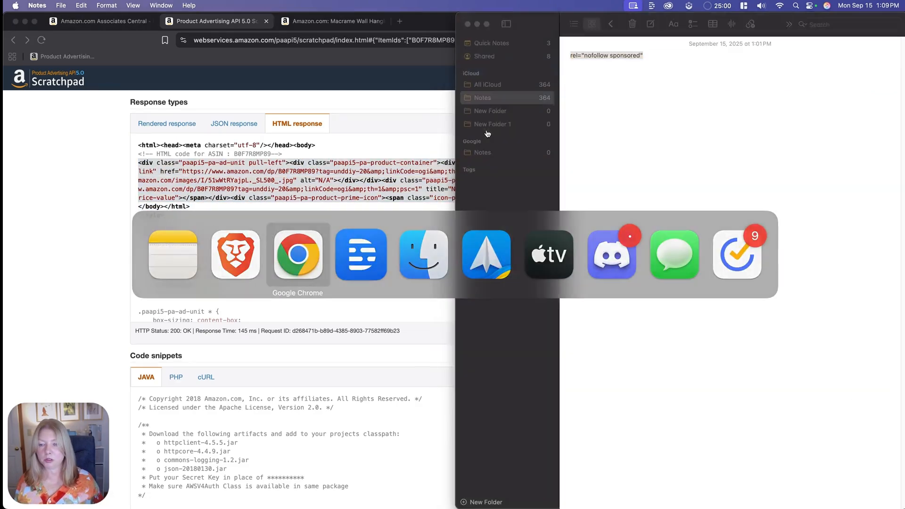
key("super+v")
key("super+Tab")
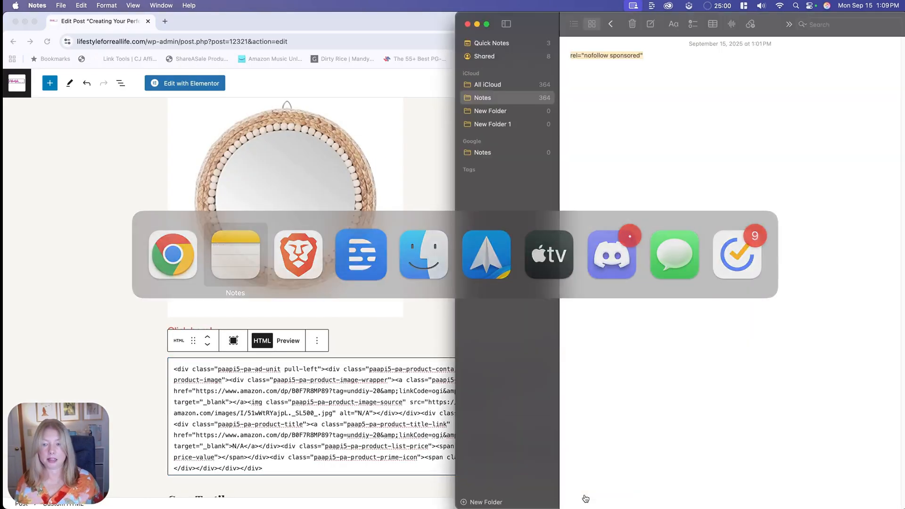
left_click(253, 404)
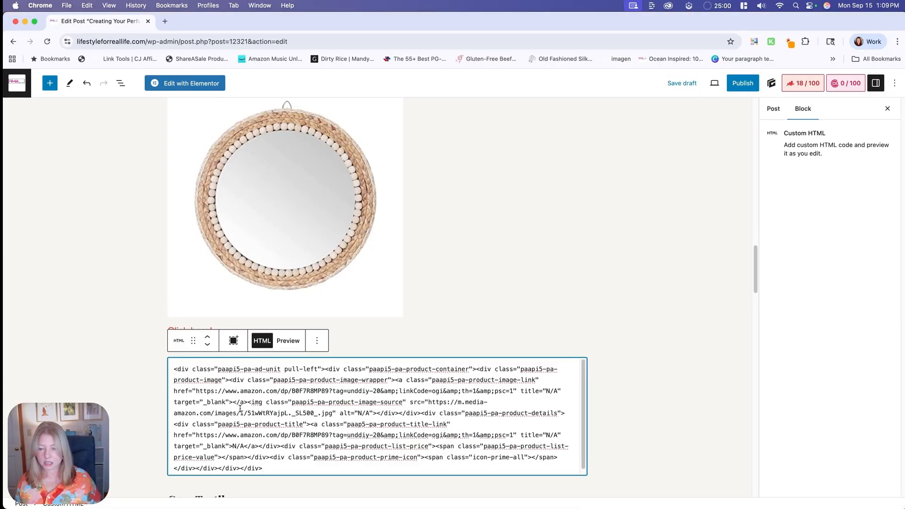
left_click(232, 401)
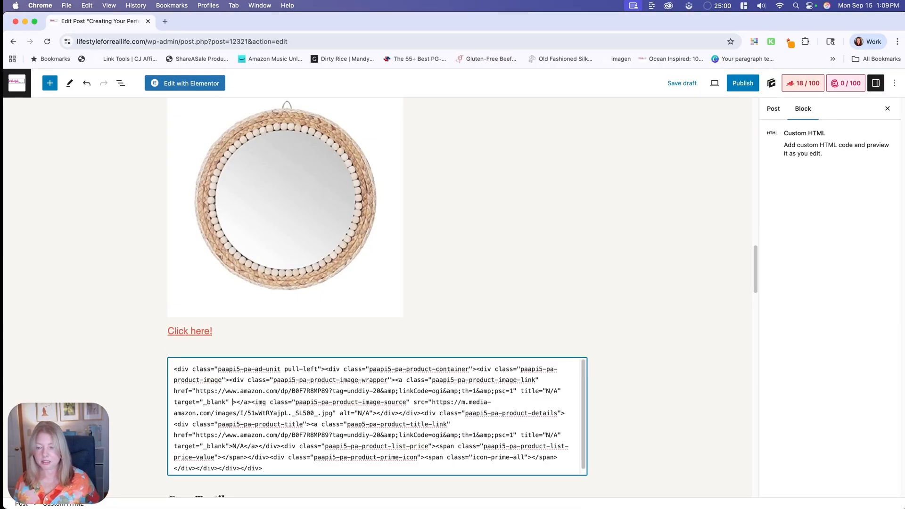
type("rel=\"nofollow sponsored\"")
left_click(243, 446)
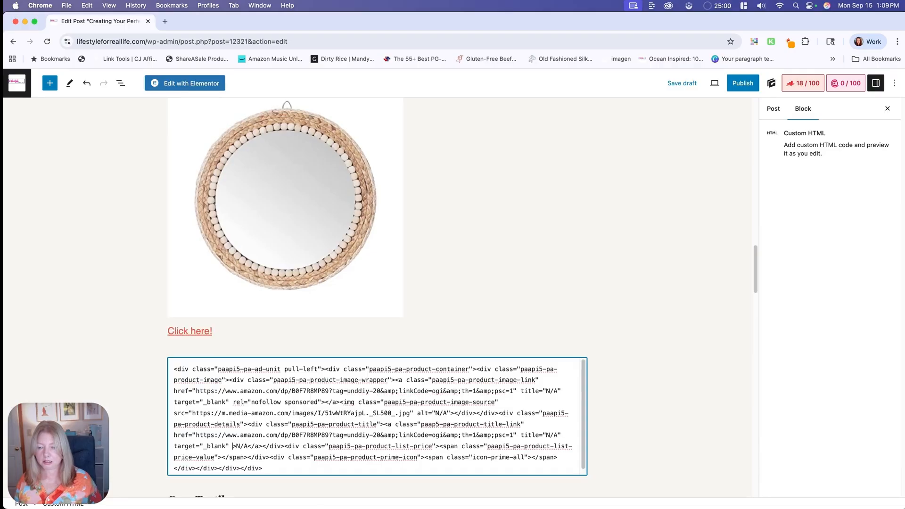
type("rel=\"nofollow sponsored\"")
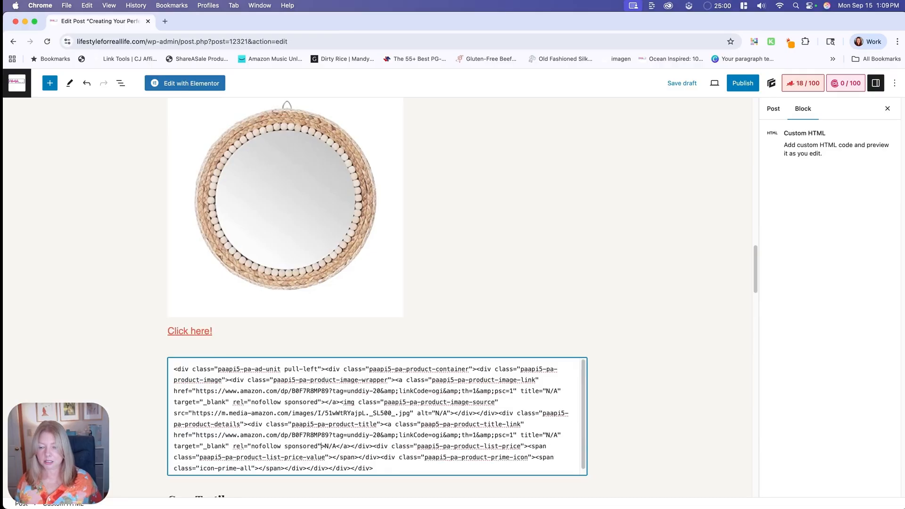
- Replace the N/A link text in the macrame hanging's code with "Click here!" and preview the block
left_click(335, 447)
key("BackSpace")
key("BackSpace")
key("BackSpace")
type("Click here!")
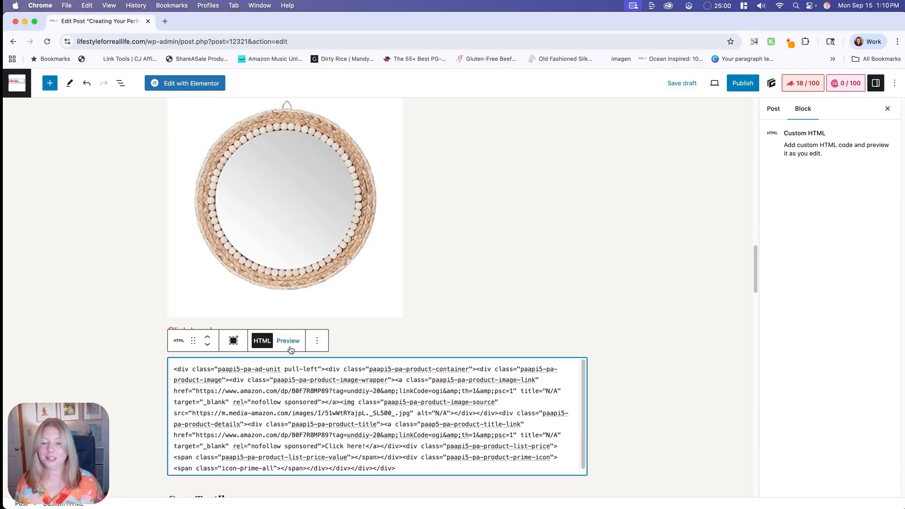
left_click(287, 341)
- Save the post as a draft and open its preview in a new tab
scroll(547, 351, "up", 10)
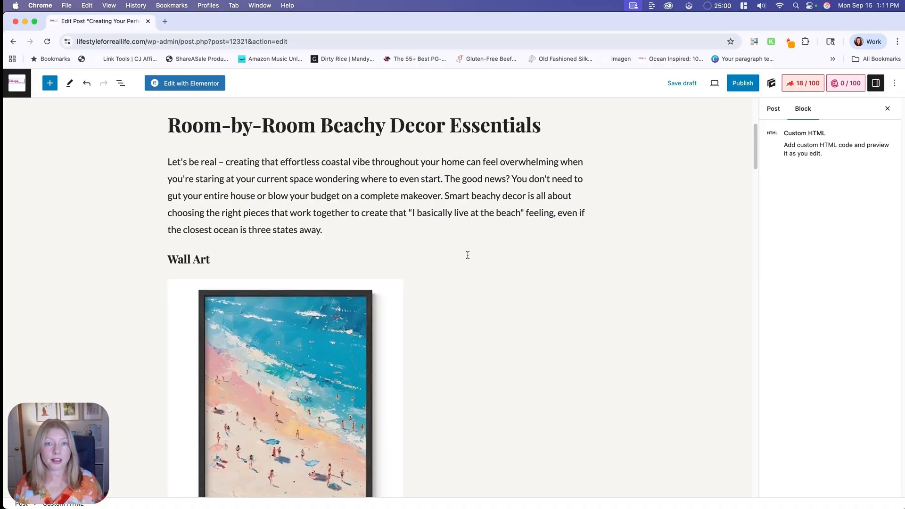
scroll(467, 255, "down", 2)
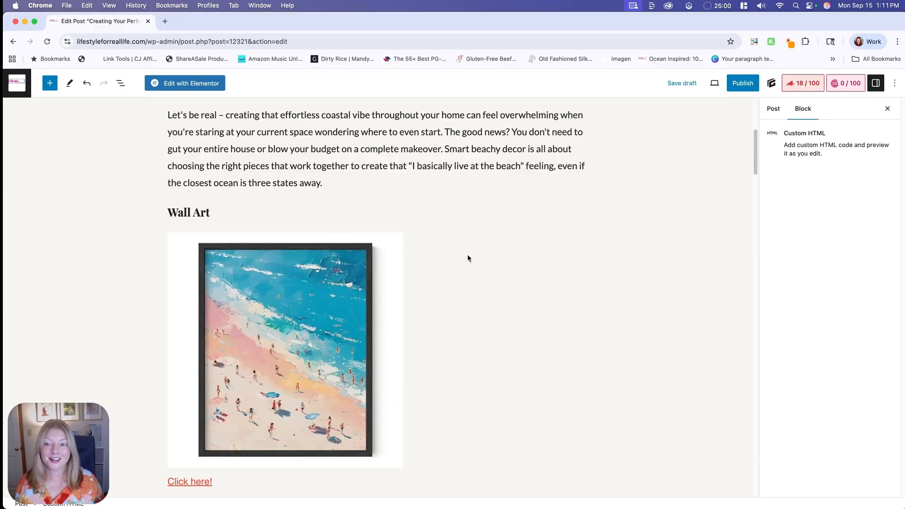
scroll(468, 258, "down", 5)
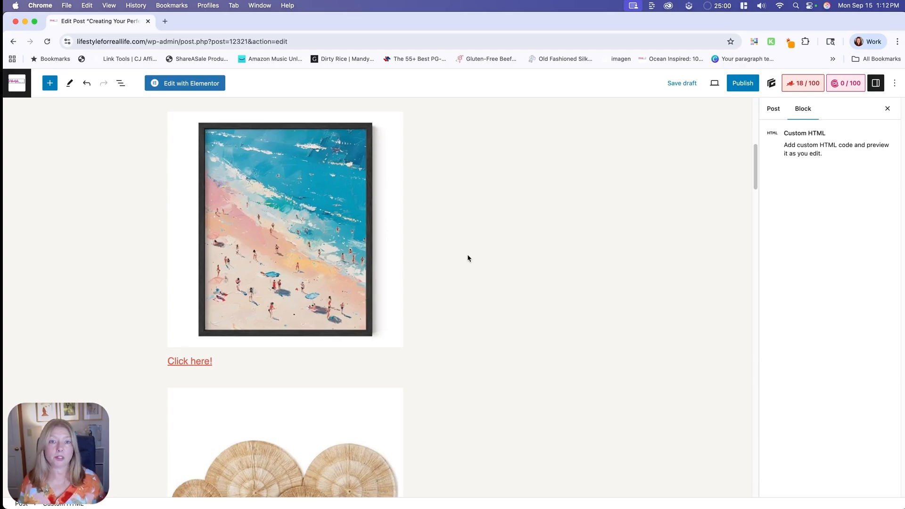
scroll(468, 258, "up", 8)
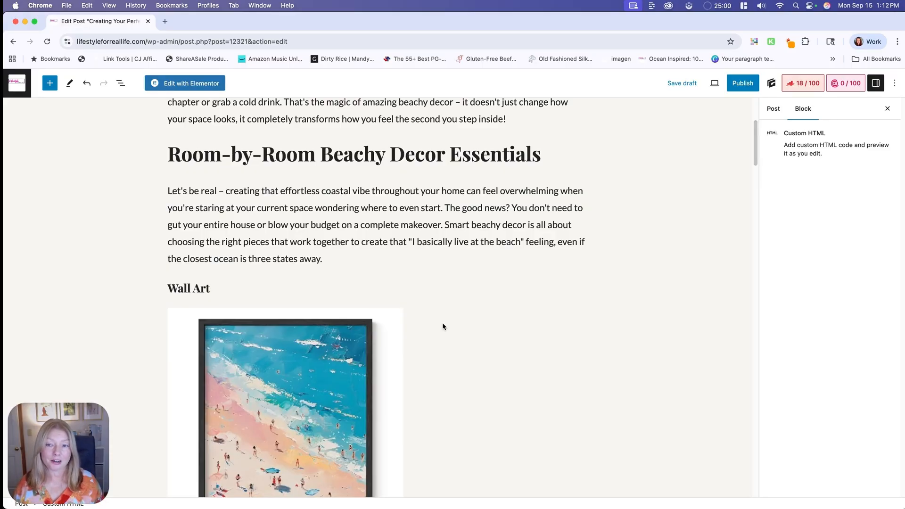
scroll(443, 326, "down", 5)
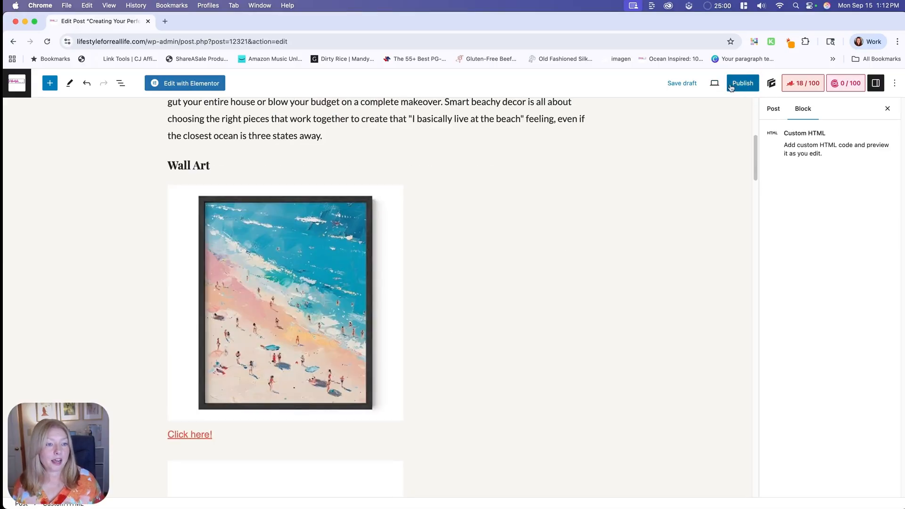
left_click(684, 84)
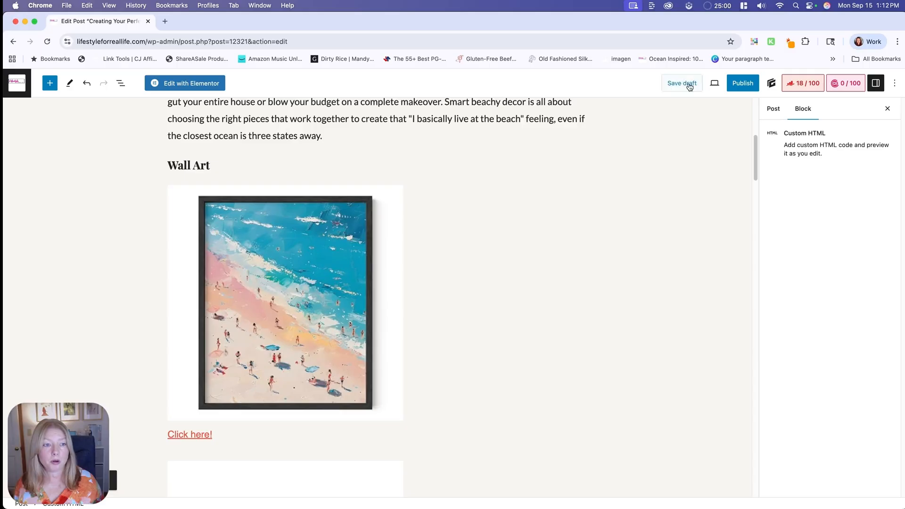
left_click(714, 83)
left_click(631, 170)
- Review the embedded product images and their links under Wall Art in the post preview
scroll(475, 290, "down", 5)
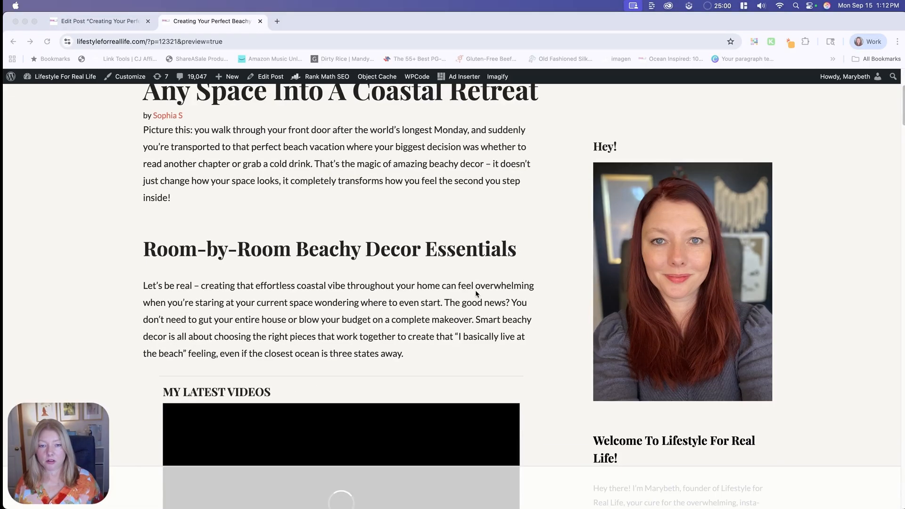
scroll(475, 293, "down", 3)
scroll(477, 292, "down", 5)
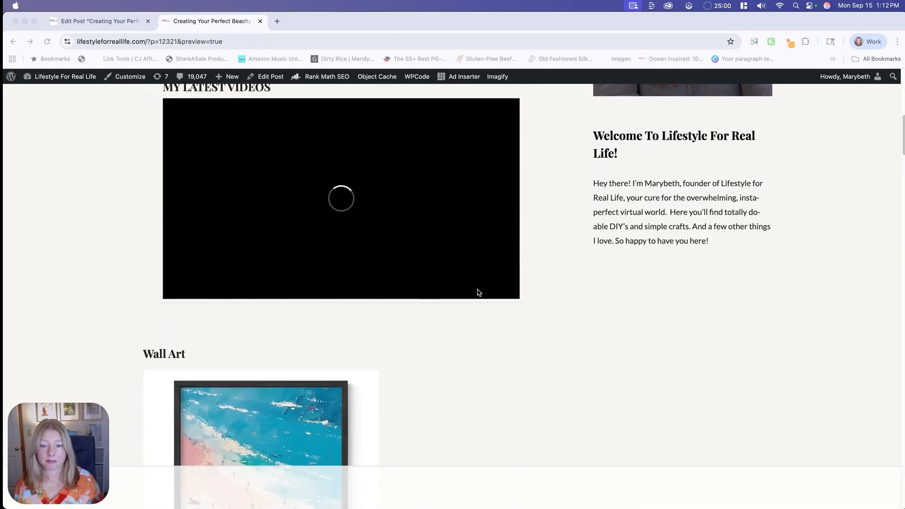
scroll(495, 292, "down", 3)
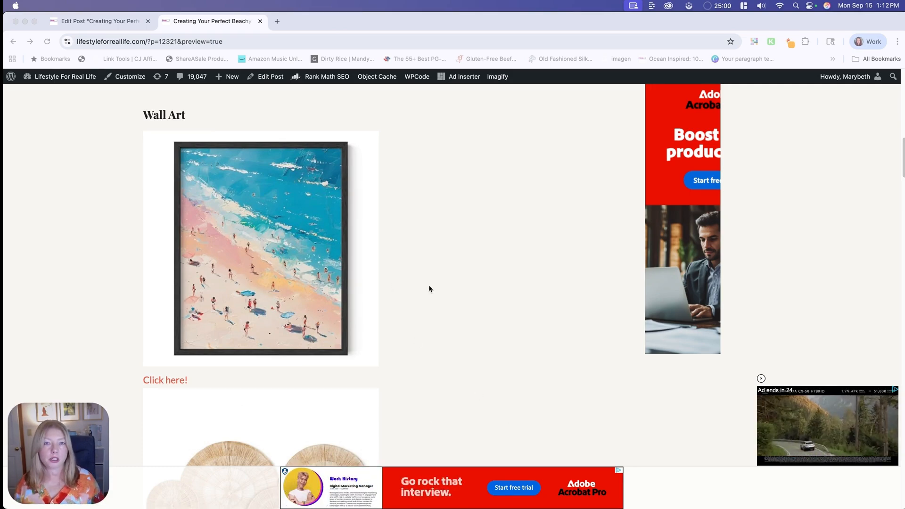
scroll(432, 273, "down", 1)
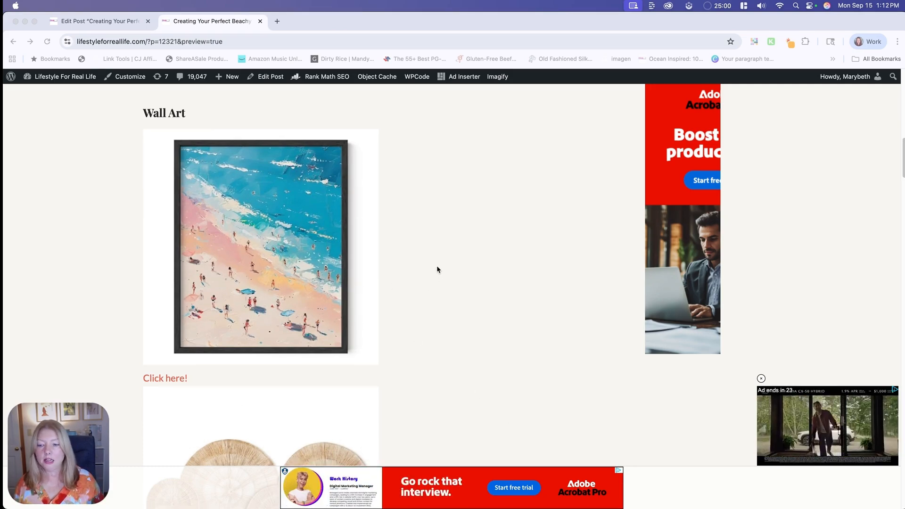
- Check the remaining Wall Art product images and their "Click here!" links down to the Cozy Textiles heading
left_click(164, 381)
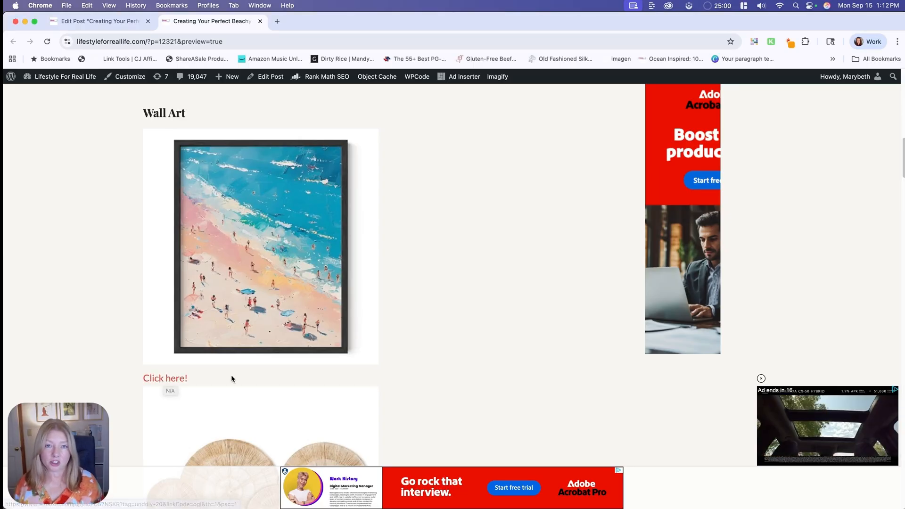
scroll(231, 378, "down", 8)
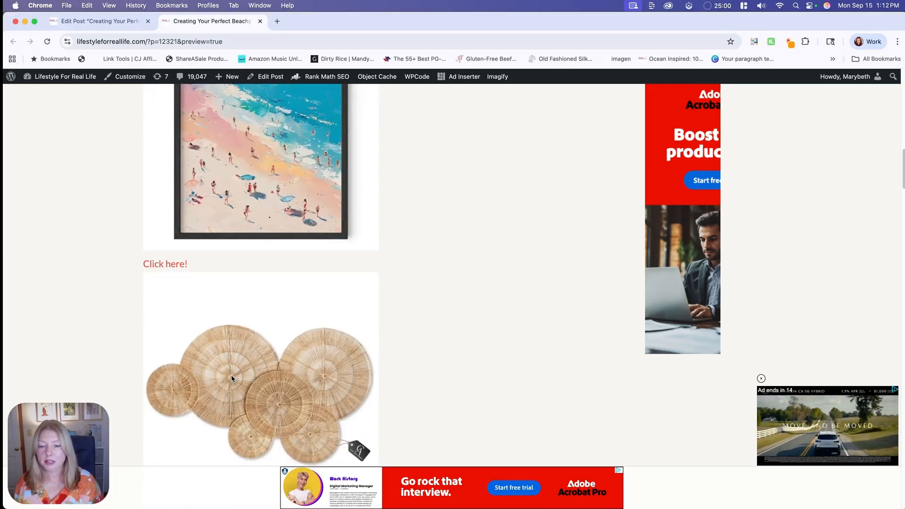
scroll(231, 378, "down", 10)
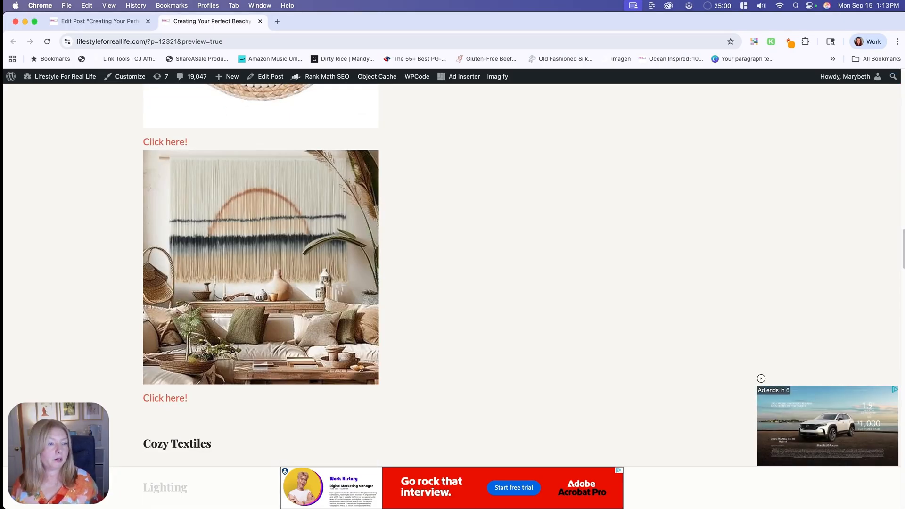
- Narrow the browser window to phone width to check the Wall Art products' mobile layout, and restore its full width
left_click_drag(903, 21, 187, 23)
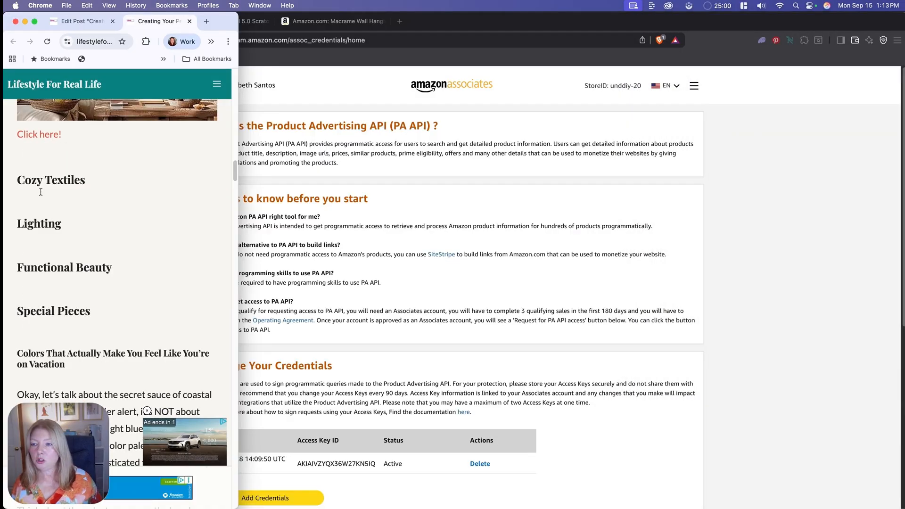
scroll(69, 186, "up", 5)
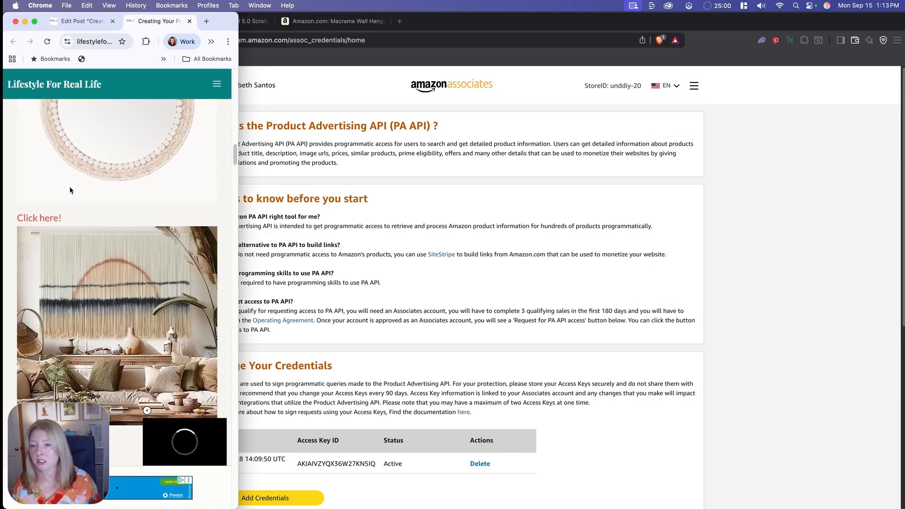
scroll(70, 190, "up", 10)
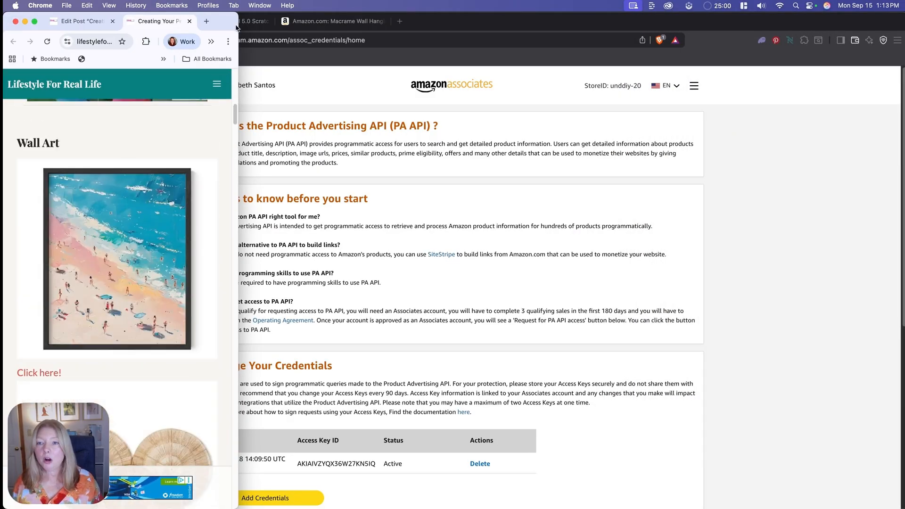
left_click_drag(238, 93, 568, 93)
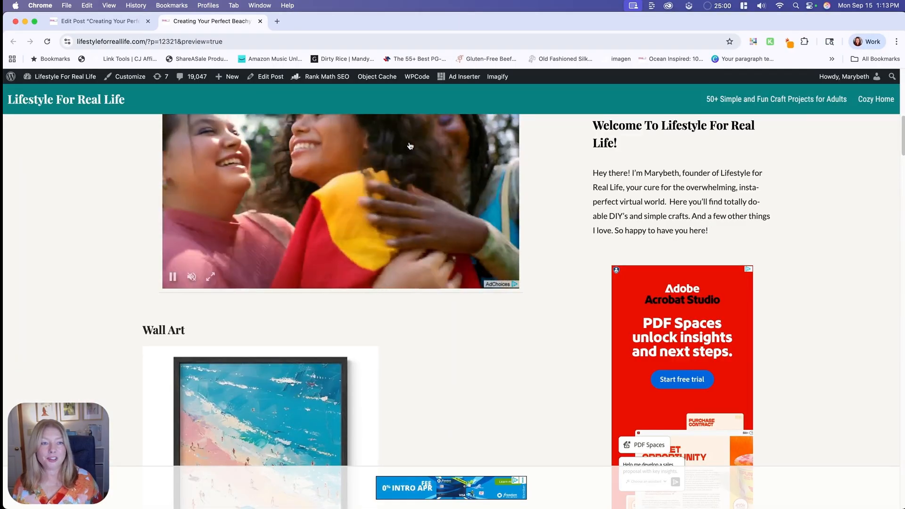